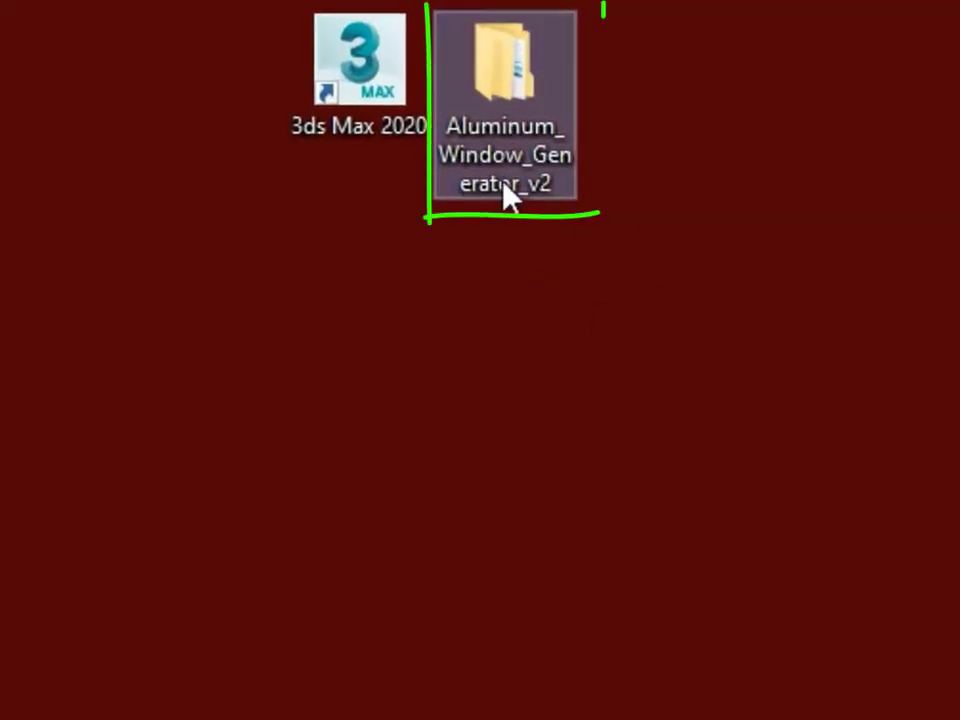
Step: Open the installation folder of 3ds Max 2020 from its desktop shortcut
mouse_move(505, 205)
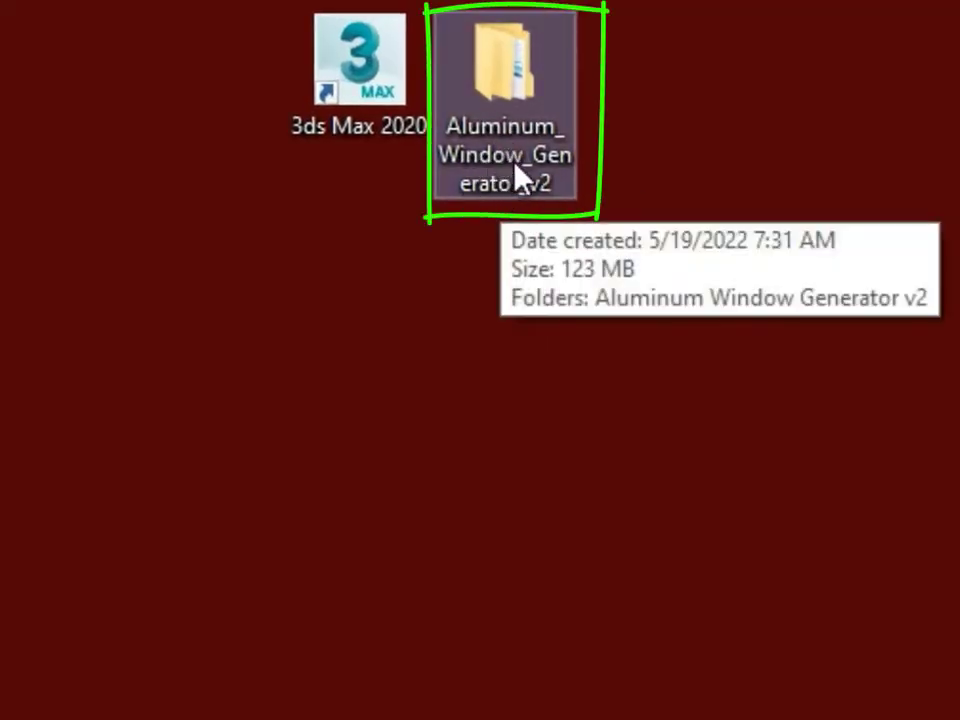
click(321, 107)
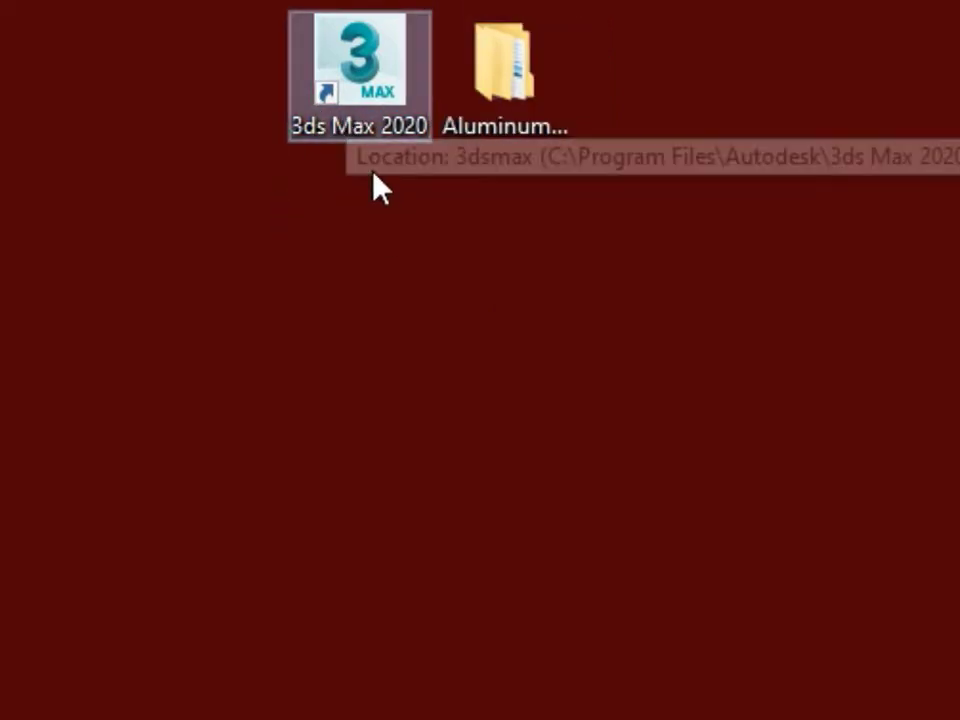
right_click(362, 123)
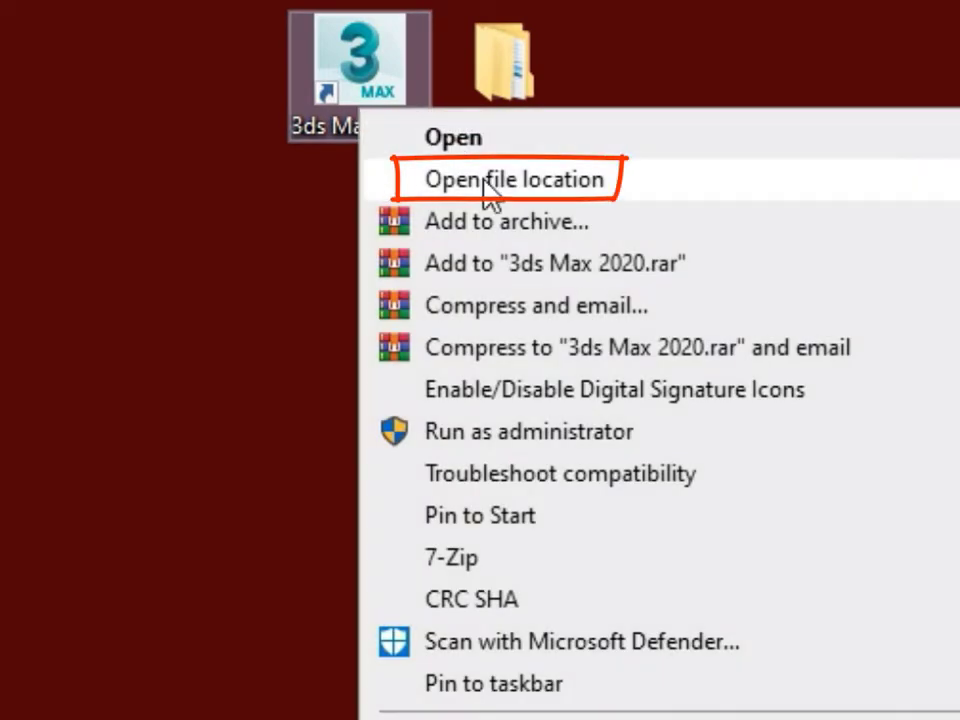
click(487, 185)
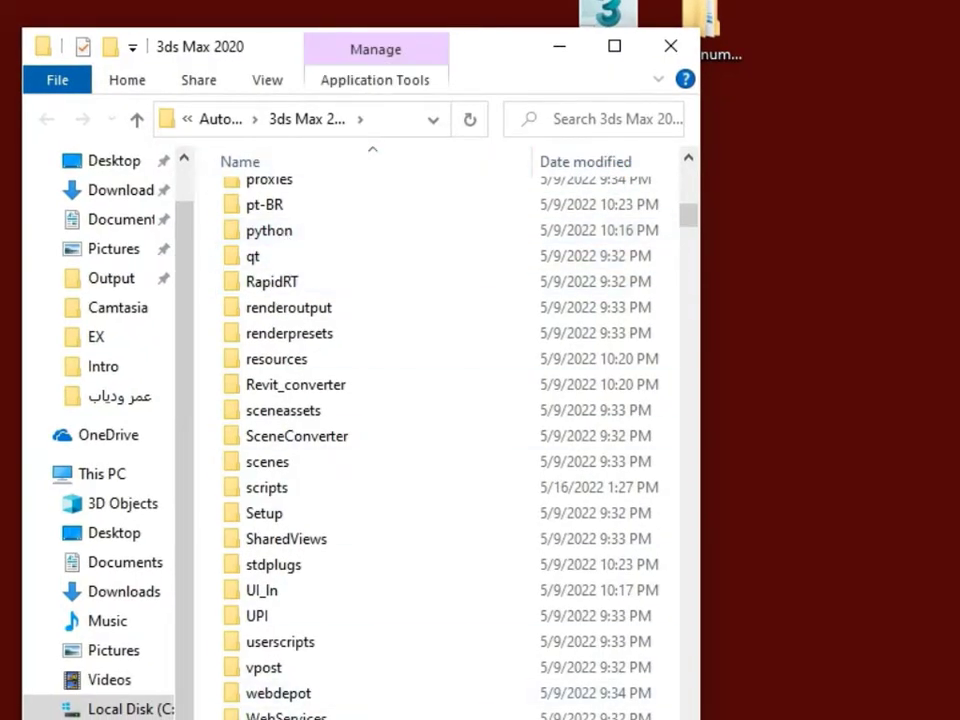
Step: Open the Aluminum_Window_Generator_v2 desktop folder and its inner Aluminum Window Generator v2 folder alongside the installation folder
click(785, 25)
double_click(793, 43)
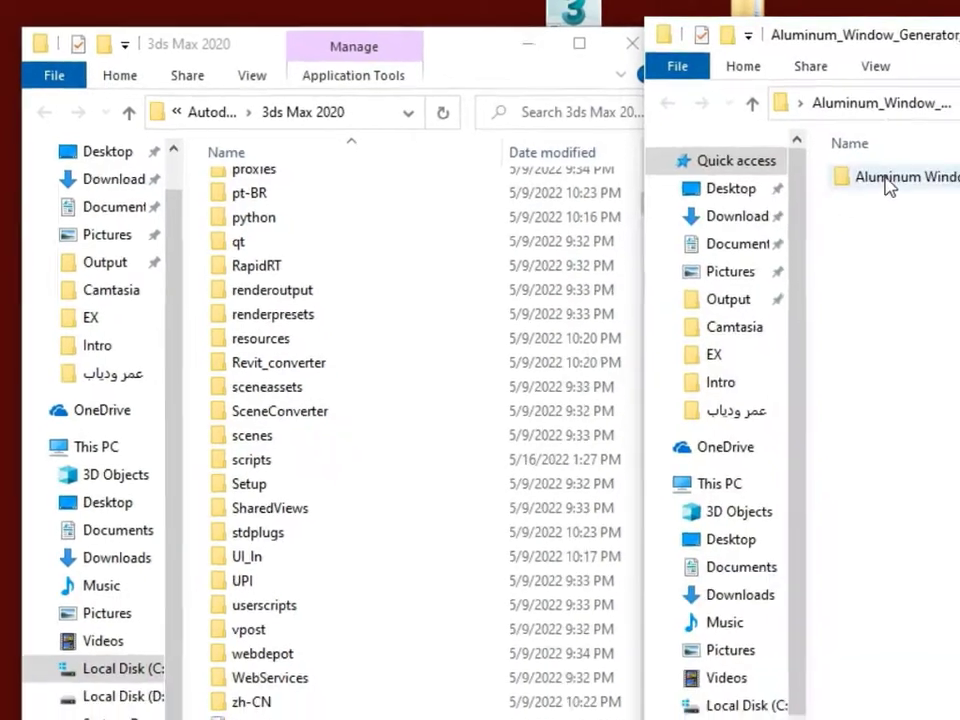
double_click(955, 193)
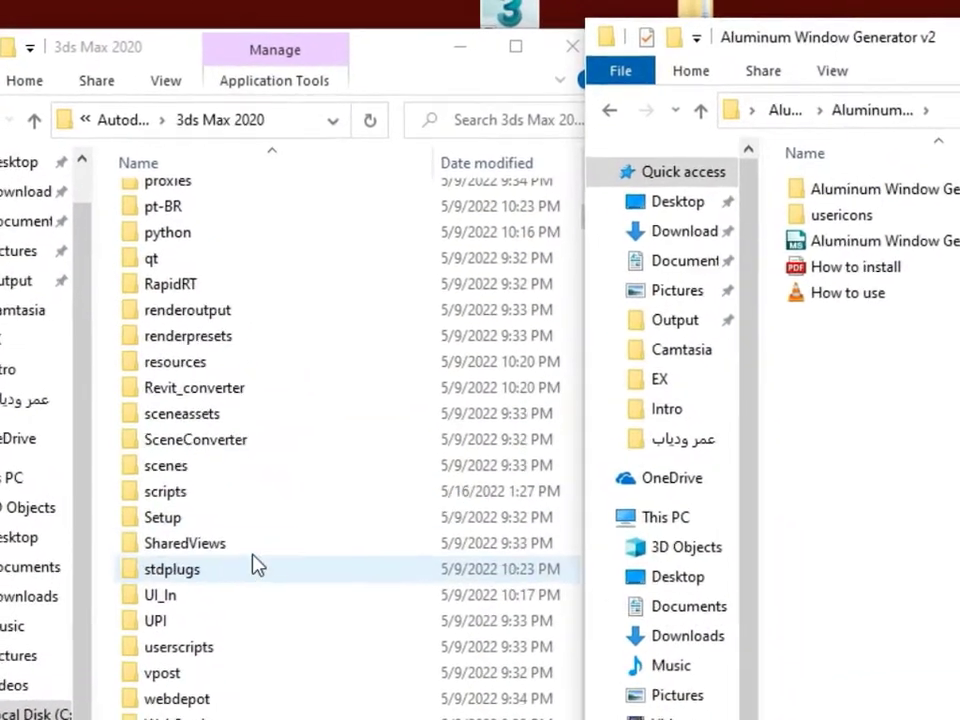
Step: Open the scripts folder inside the 3ds Max 2020 installation folder
click(240, 456)
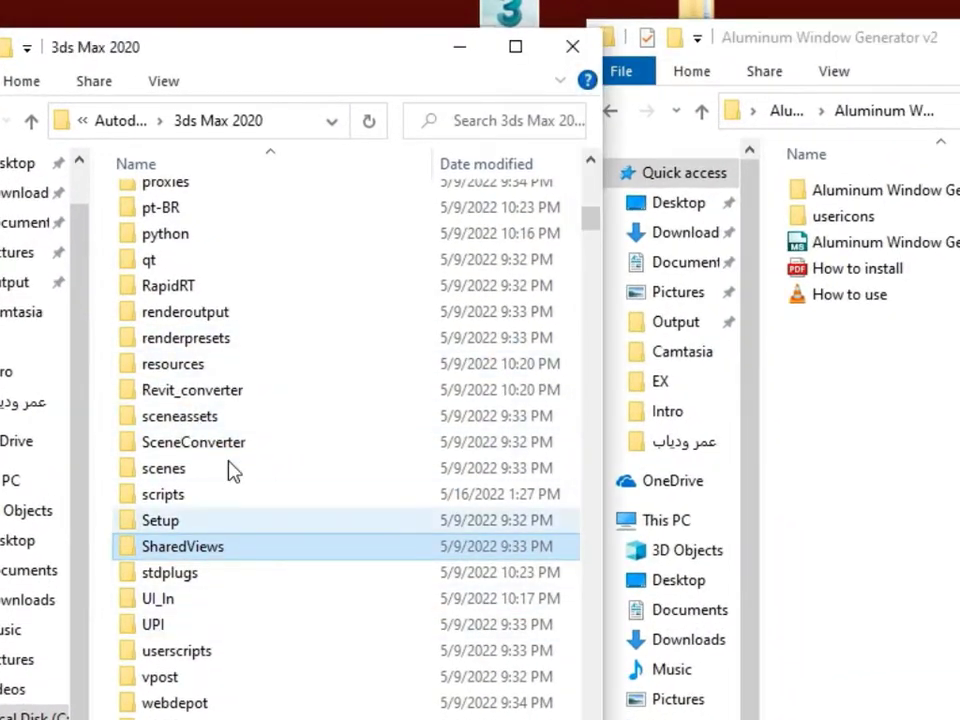
click(184, 496)
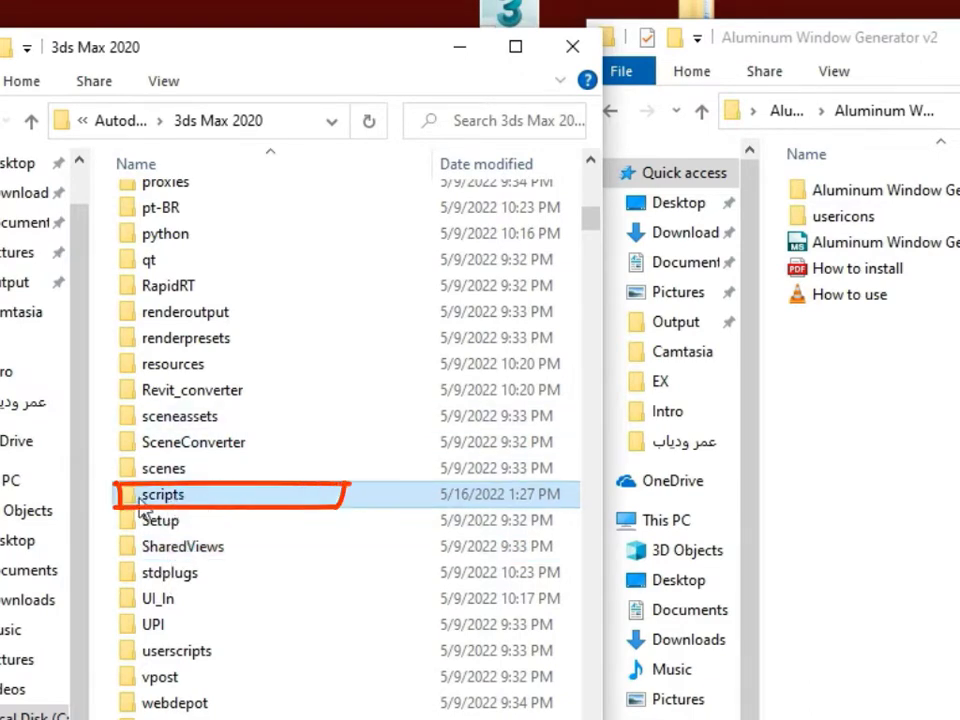
double_click(186, 496)
Step: Copy the Aluminum Window Generator folder, the usericons folder and the macro script into scripts with administrator permission, and close the folder windows
click(793, 294)
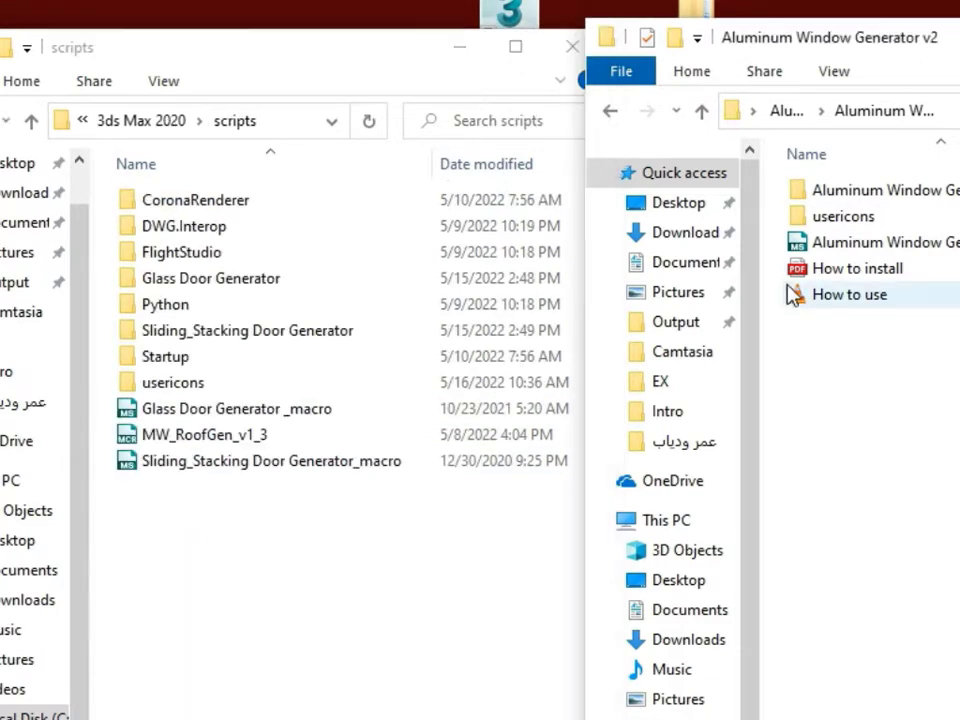
drag(782, 250, 810, 192)
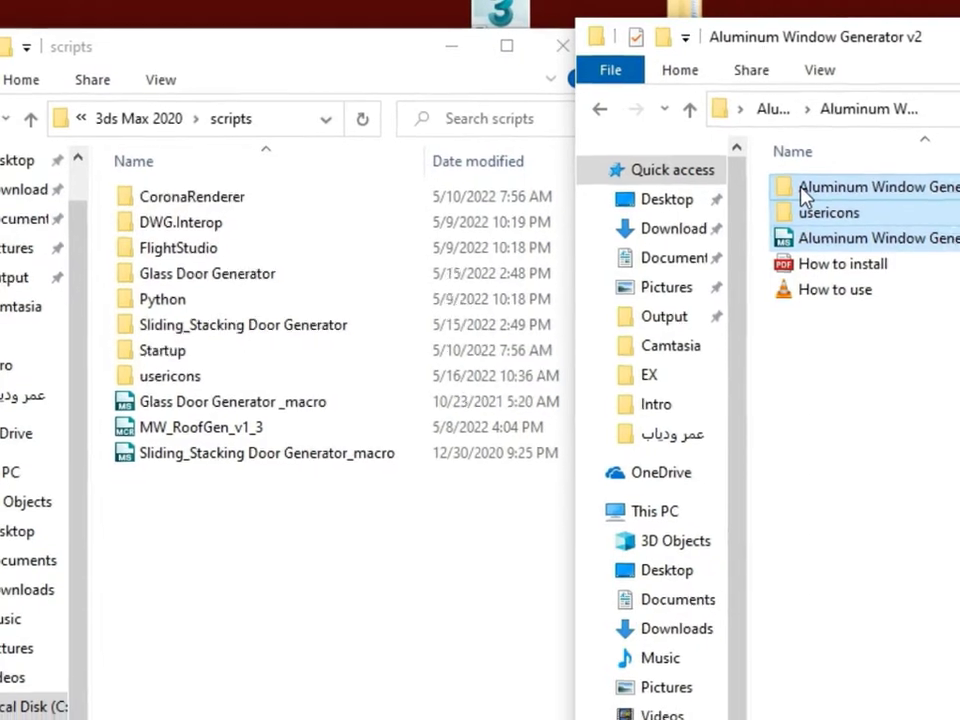
right_drag(810, 192, 294, 650)
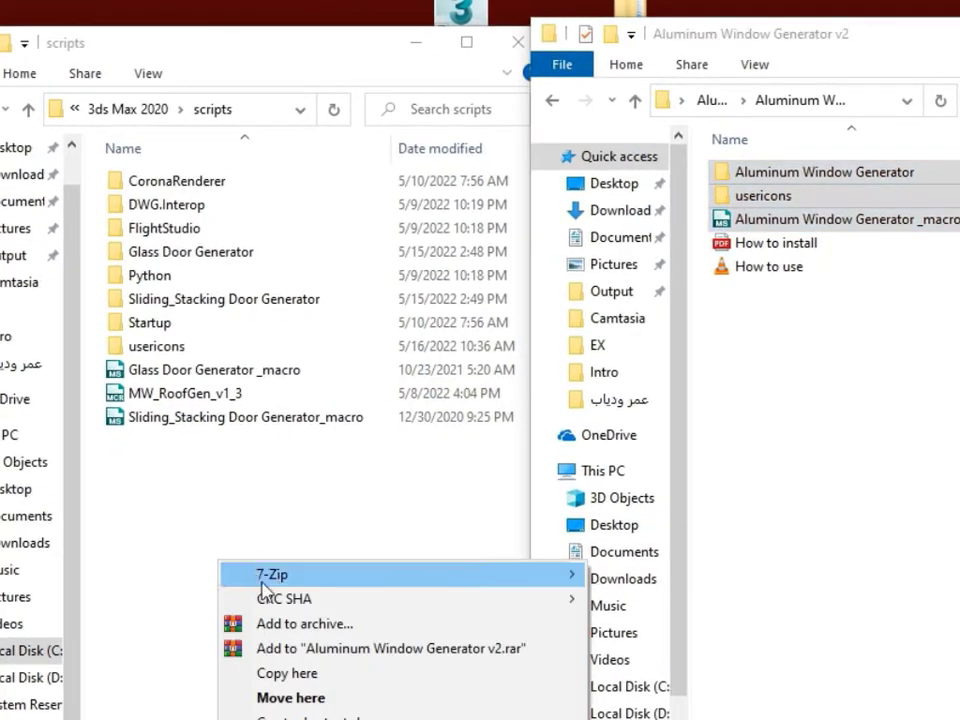
click(306, 676)
click(35, 359)
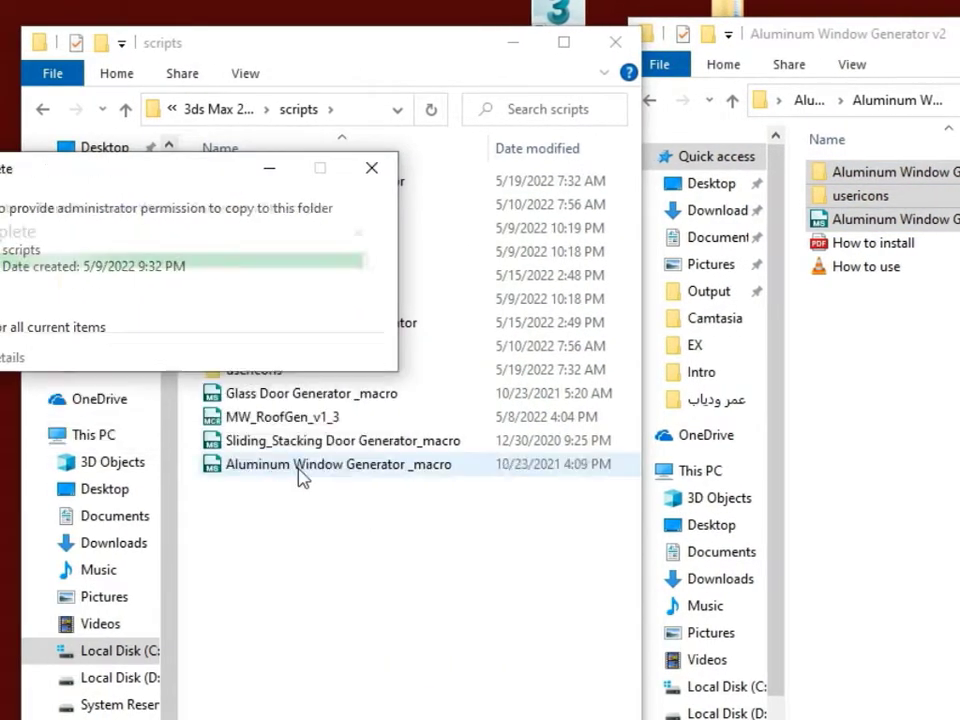
click(615, 42)
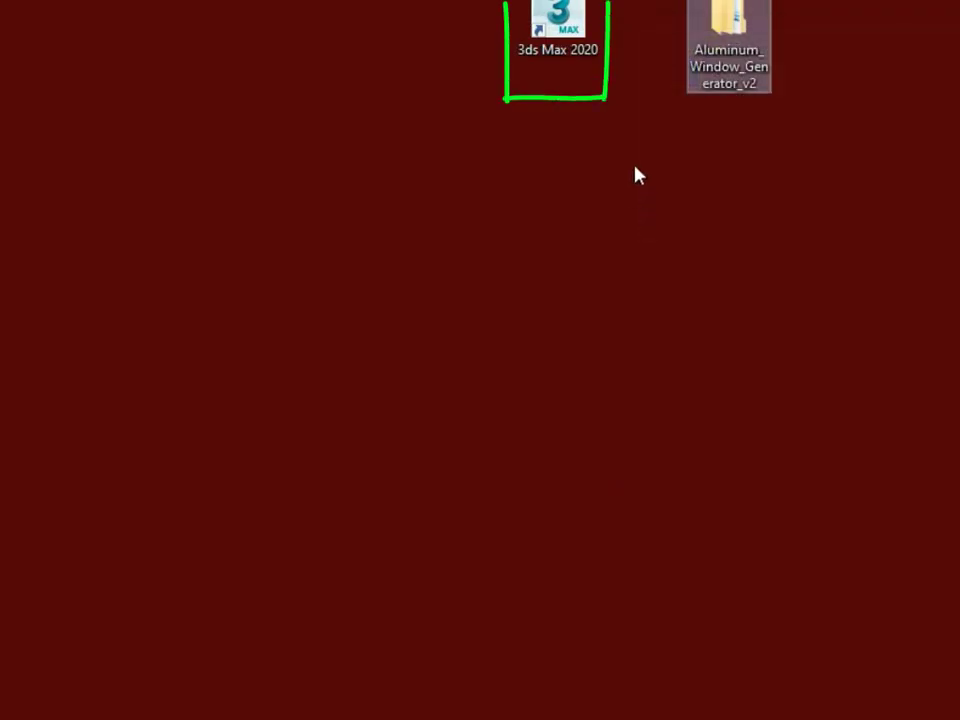
Step: Launch 3ds Max 2020 and run the Aluminum Window Generator _macro script from the scripts folder
click(577, 48)
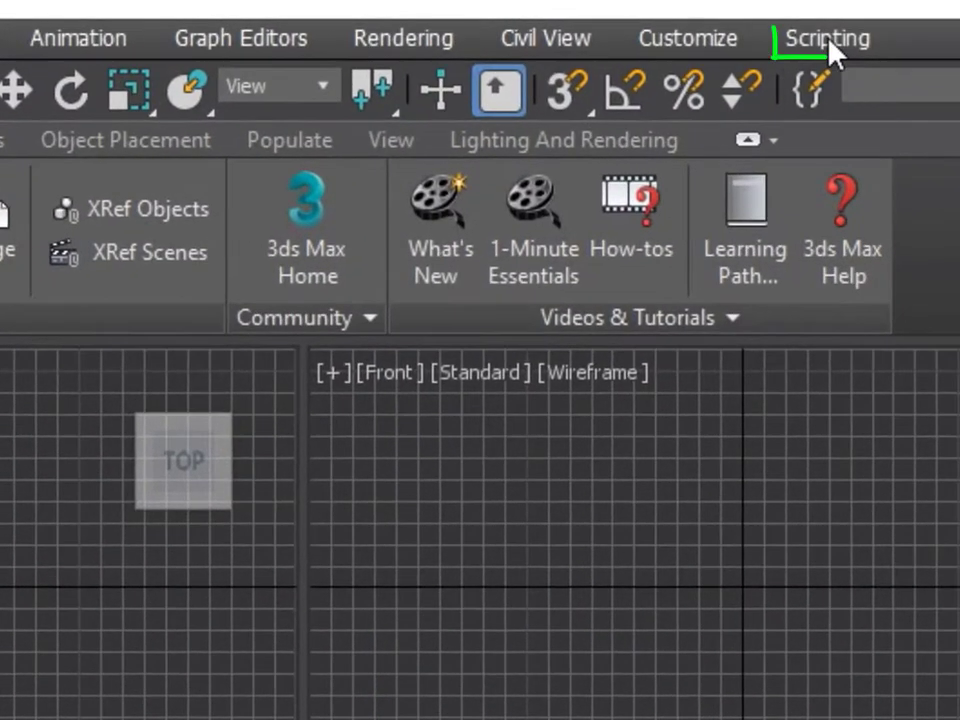
click(828, 42)
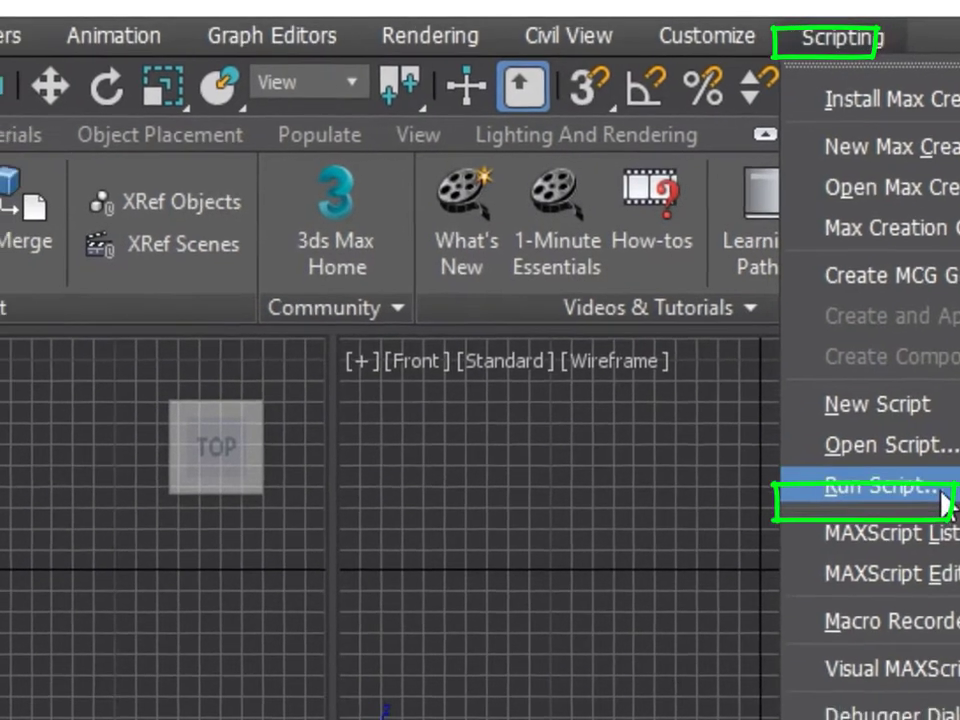
click(925, 508)
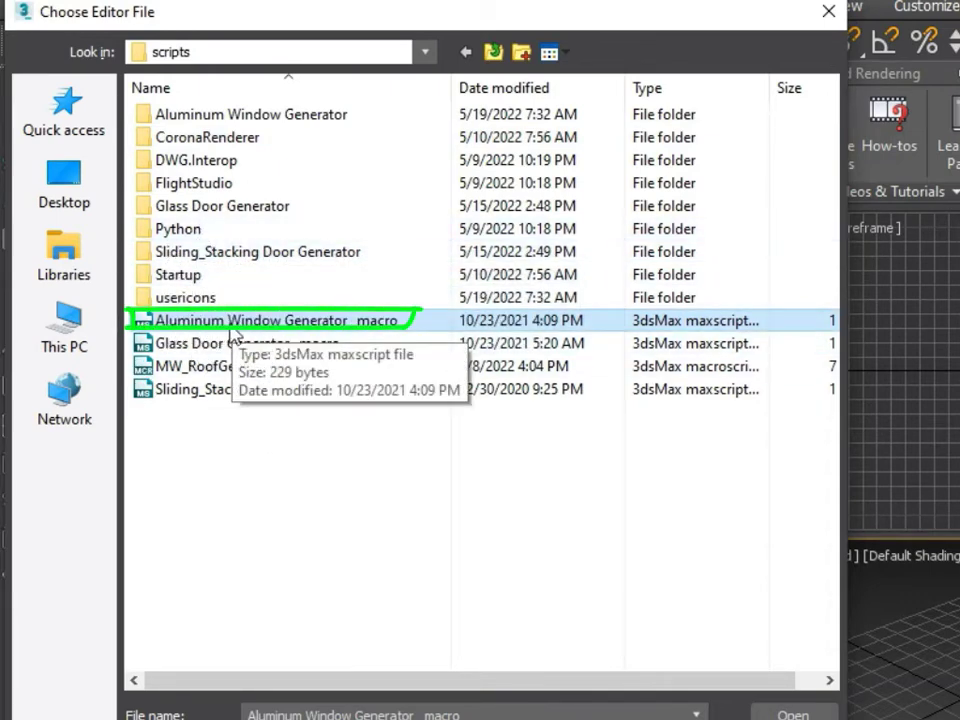
double_click(250, 325)
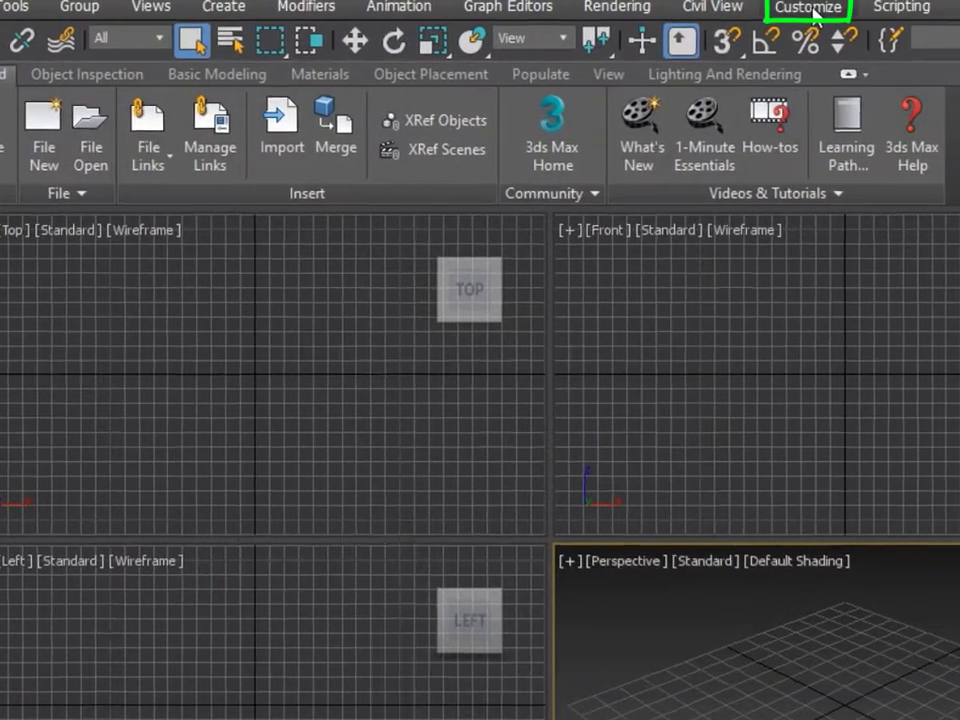
Step: List the ArchvizTools actions in the toolbar customization of the user interface and select Aluminum Window Generator
click(812, 8)
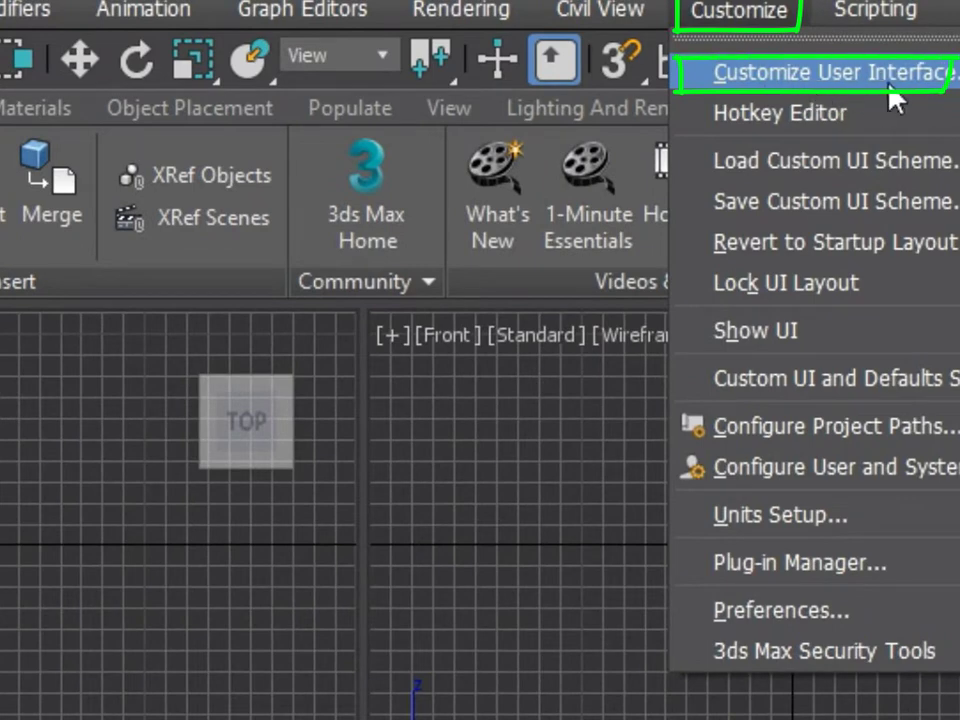
click(826, 98)
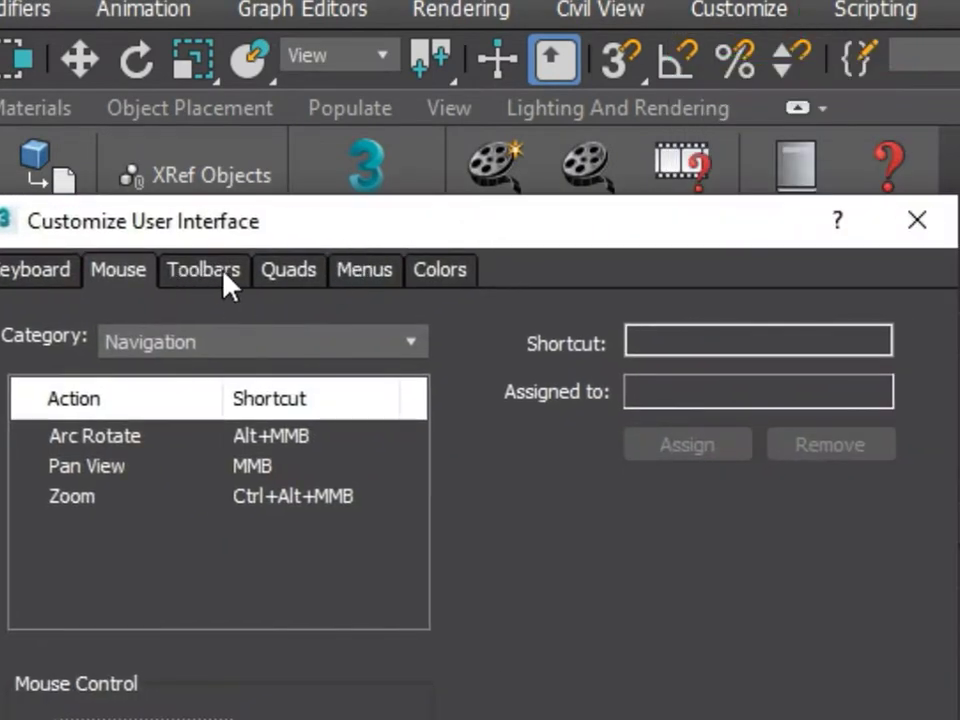
click(210, 272)
click(210, 393)
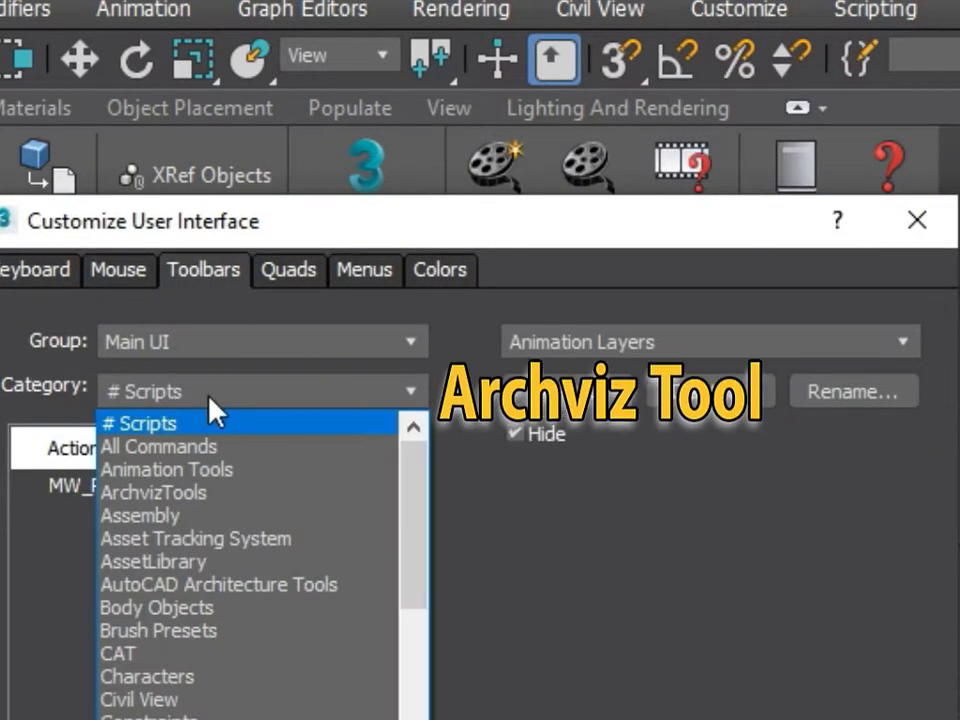
click(233, 508)
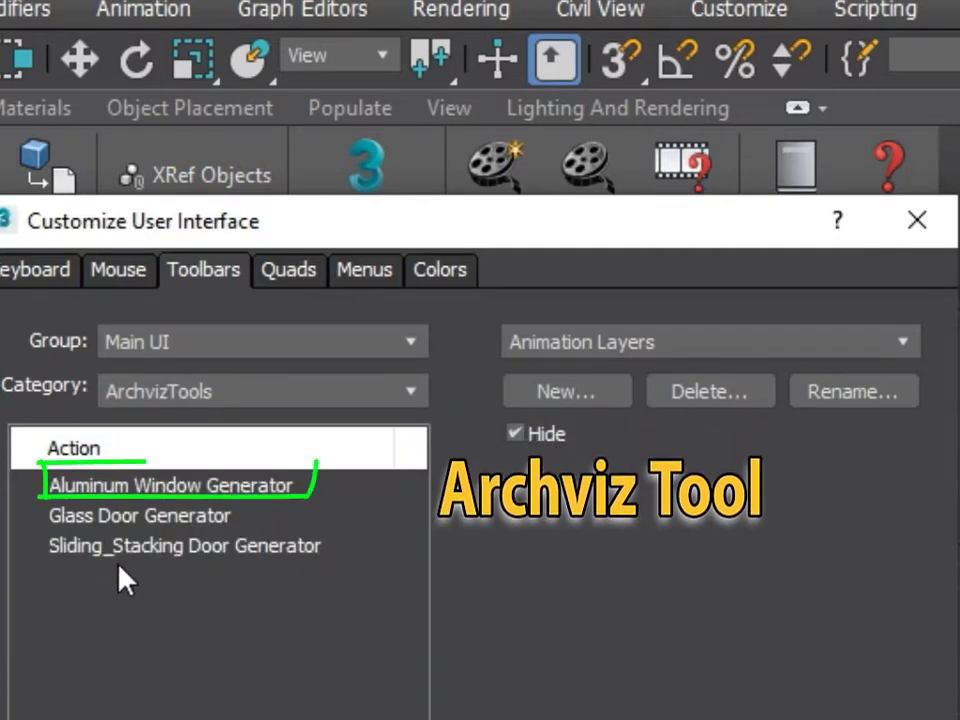
click(139, 494)
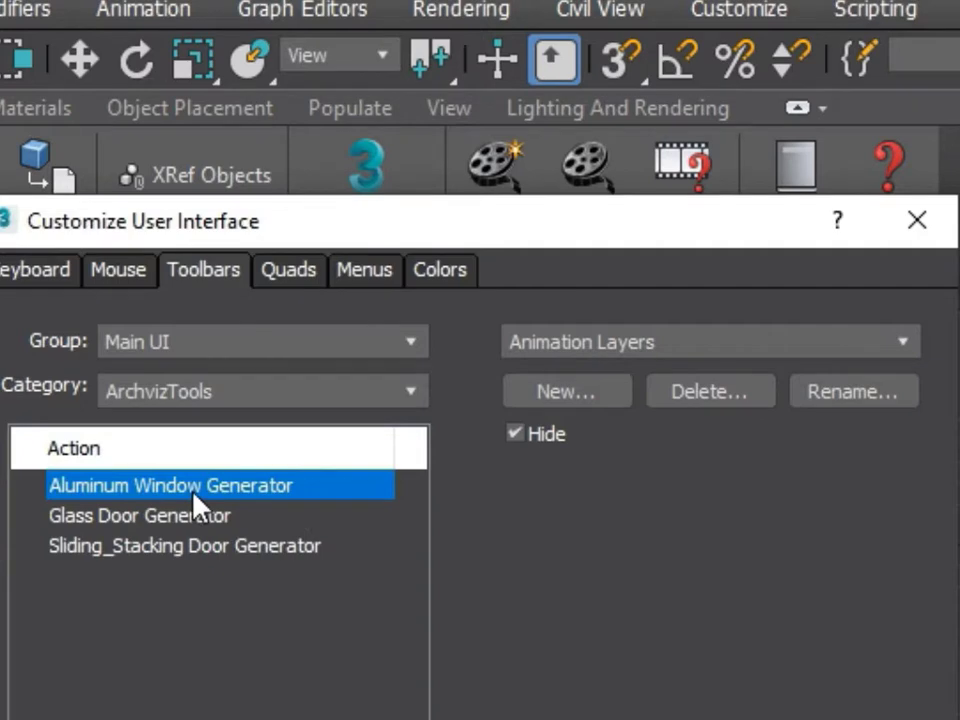
Step: Create a new toolbar named "window generator"
click(566, 398)
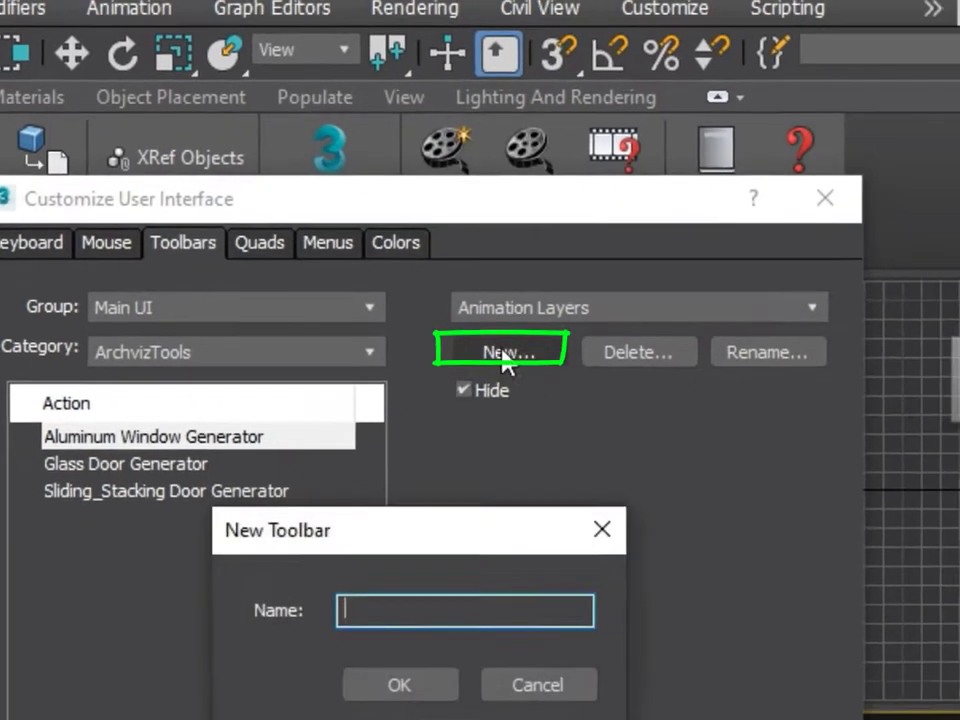
drag(382, 544, 437, 500)
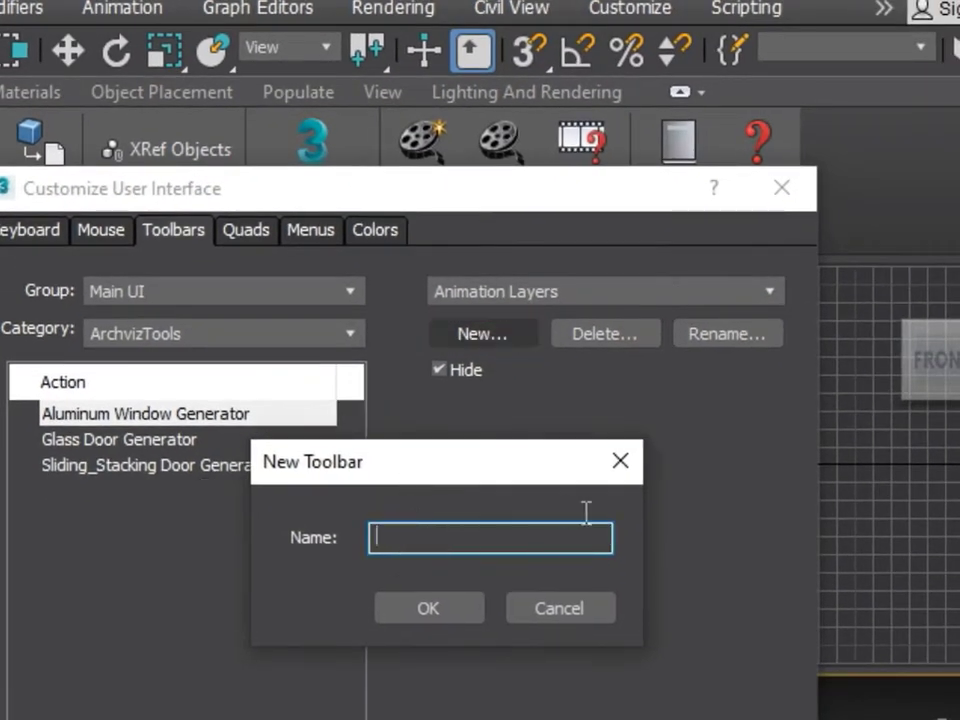
text(window generator)
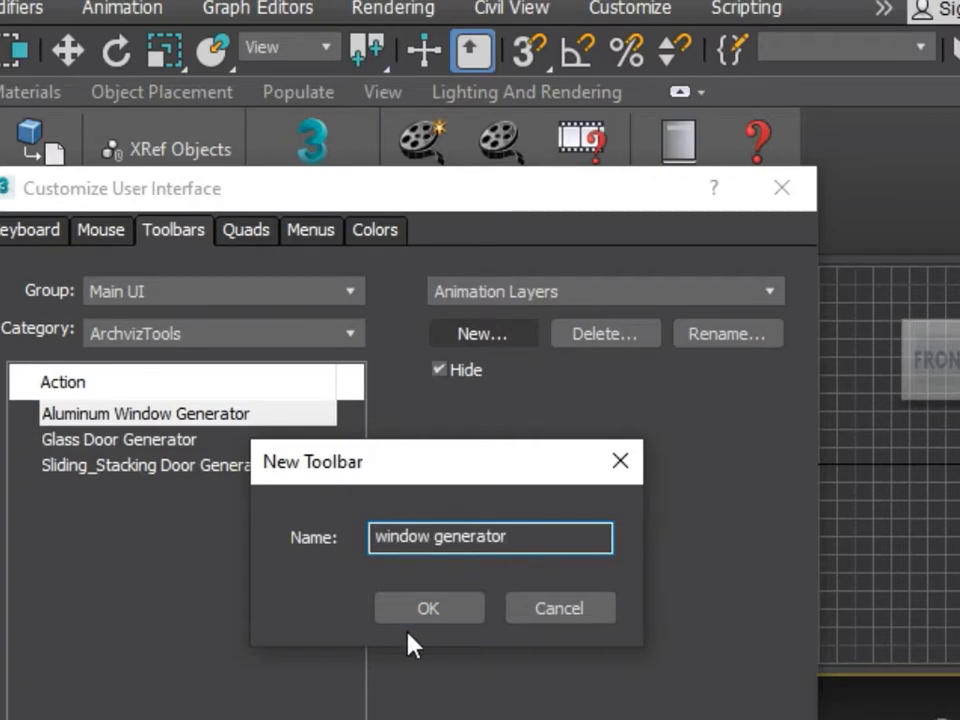
click(450, 612)
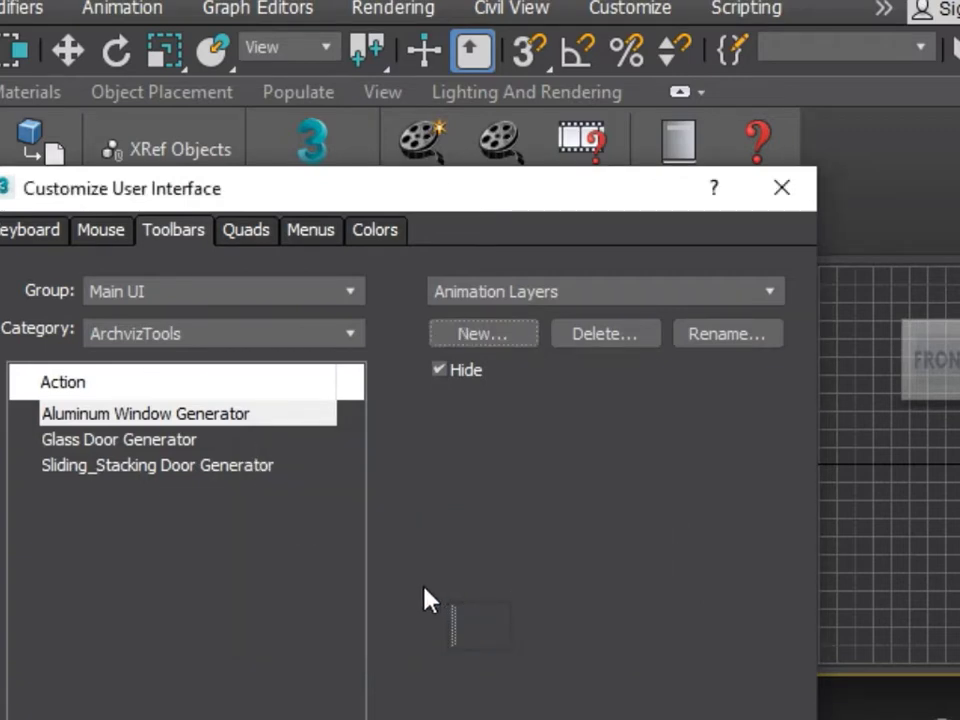
Step: Move the new empty toolbar clear of the customization dialog and add the Aluminum Window Generator action to it
mouse_move(456, 626)
mouse_down()
mouse_move(32, 600)
mouse_move(165, 655)
mouse_up()
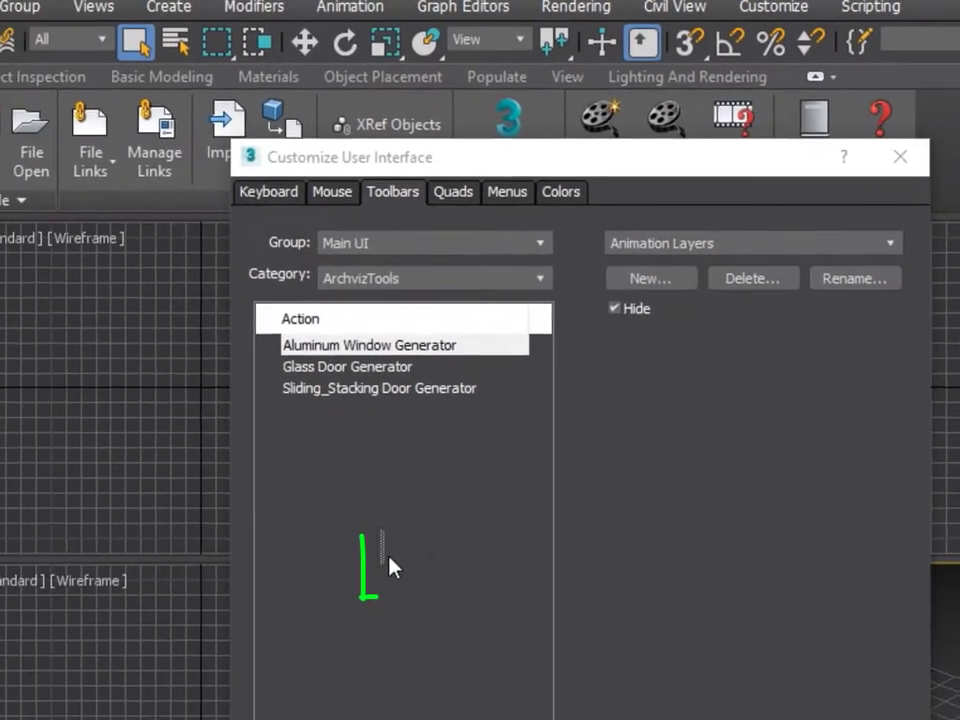
drag(395, 543, 146, 420)
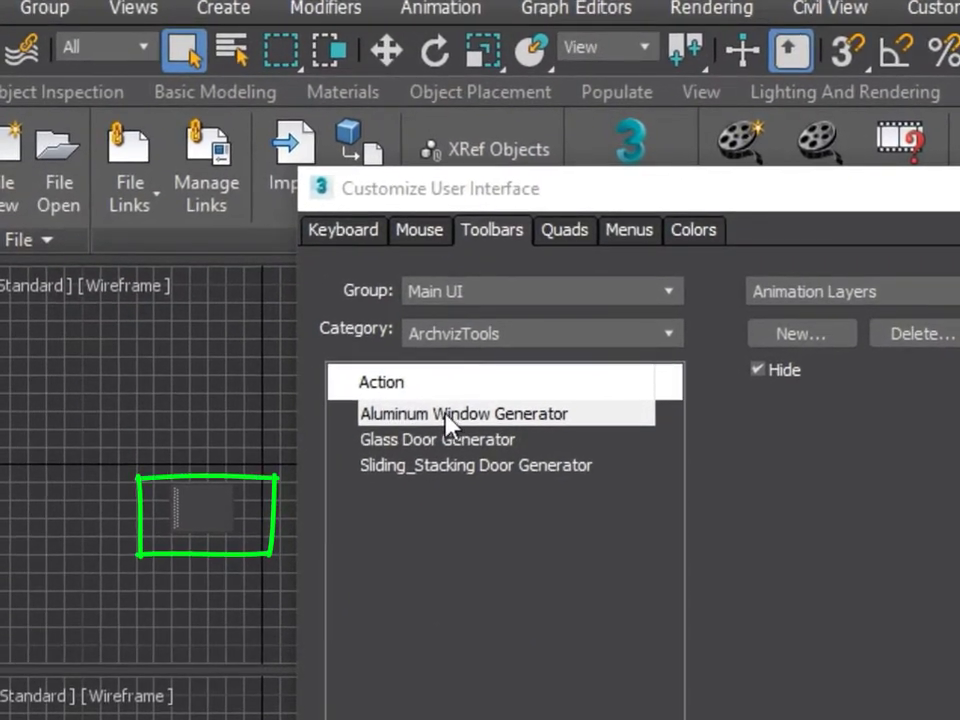
drag(445, 412, 205, 510)
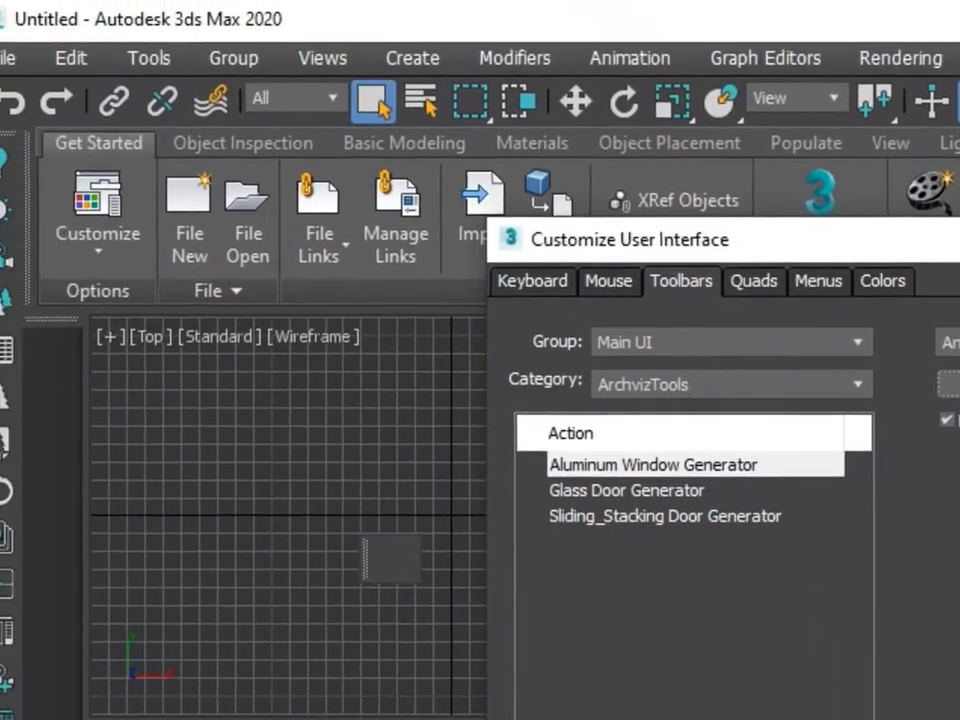
Step: Close the user interface customization and dock the new toolbar between the main toolbar and the ribbon
key(Escape)
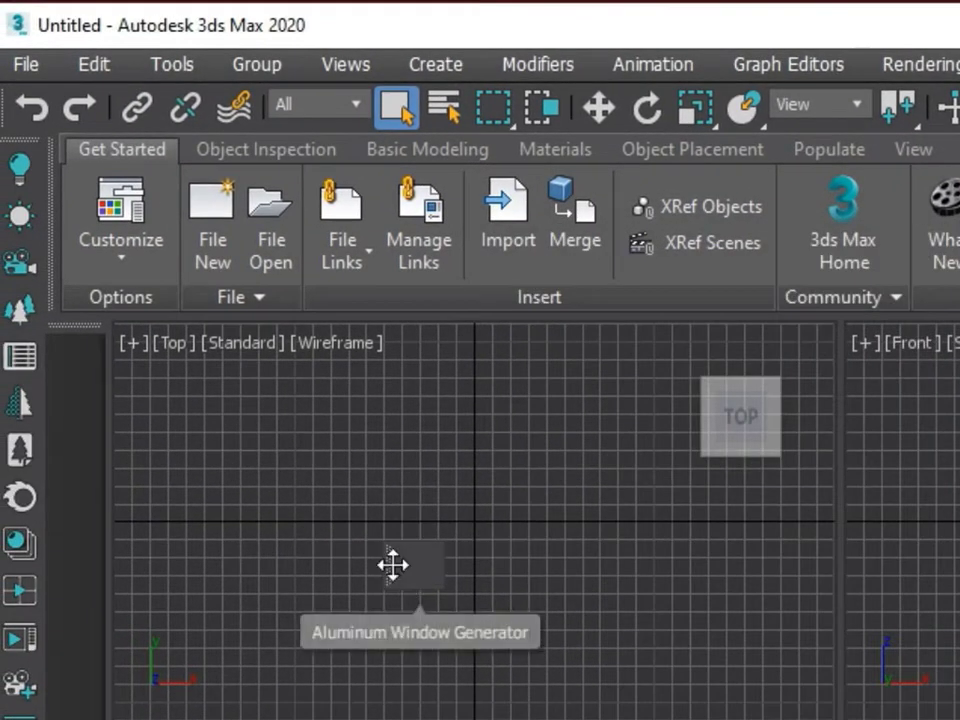
drag(390, 564, 39, 176)
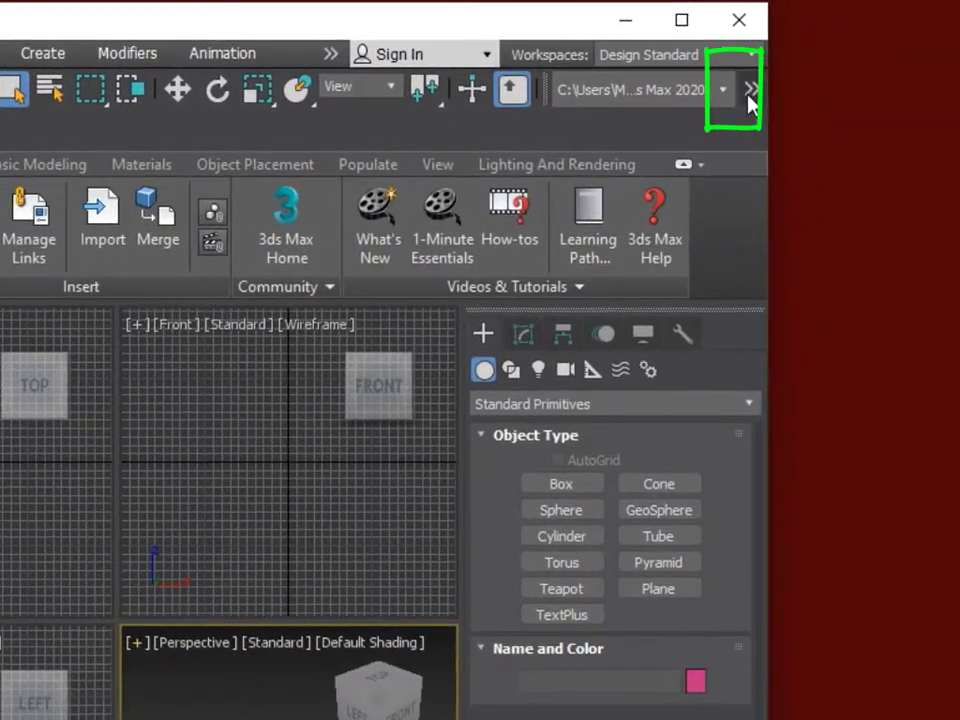
Step: Look up the window generator entry in the list of toolbars that can be shown or hidden
click(750, 95)
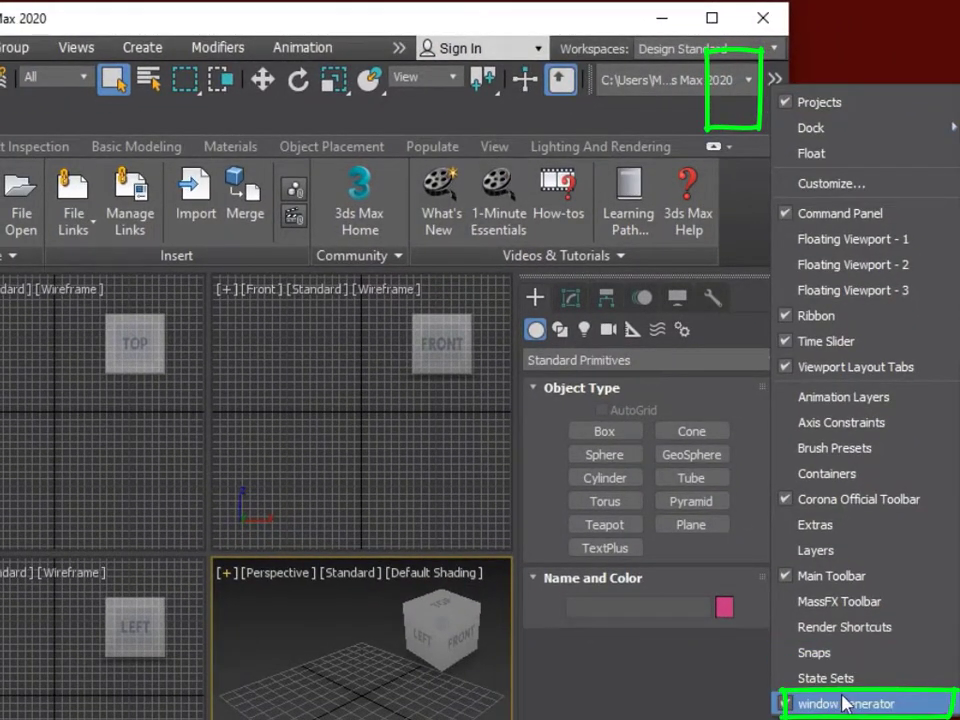
click(845, 704)
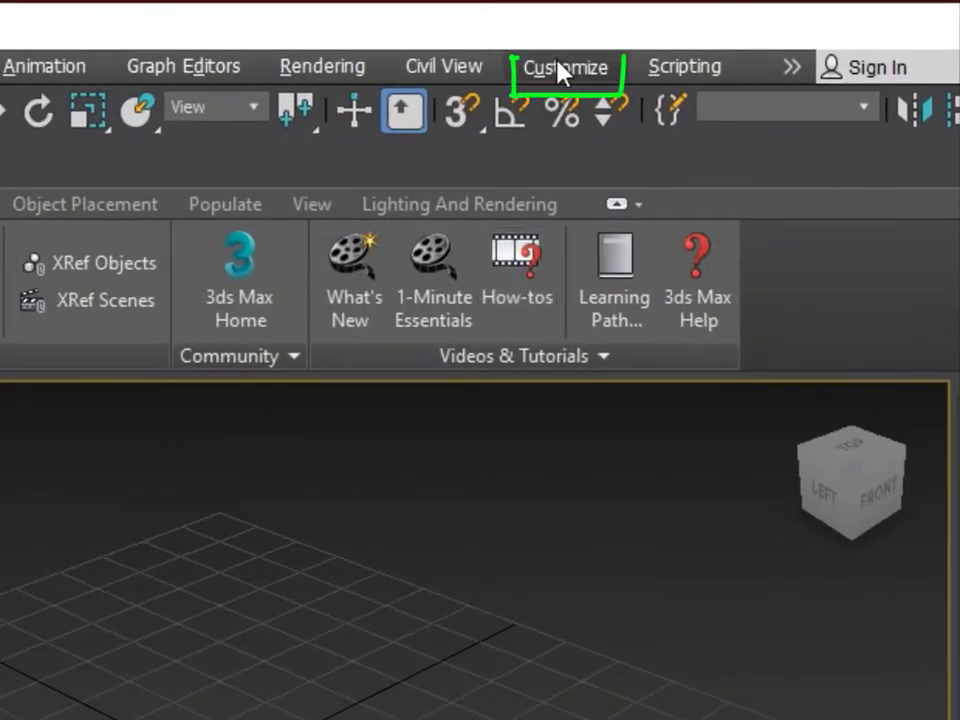
Step: Set the system unit scale to 1 unit = 1.0 centimeters and accept the units setup with a metric centimeters display
click(559, 66)
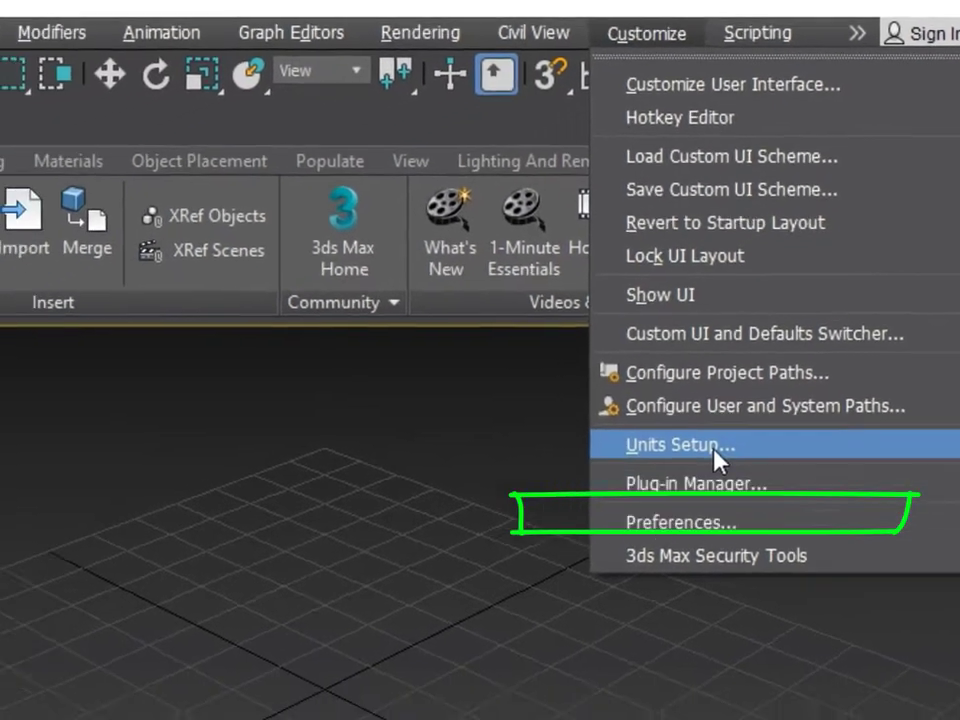
click(622, 518)
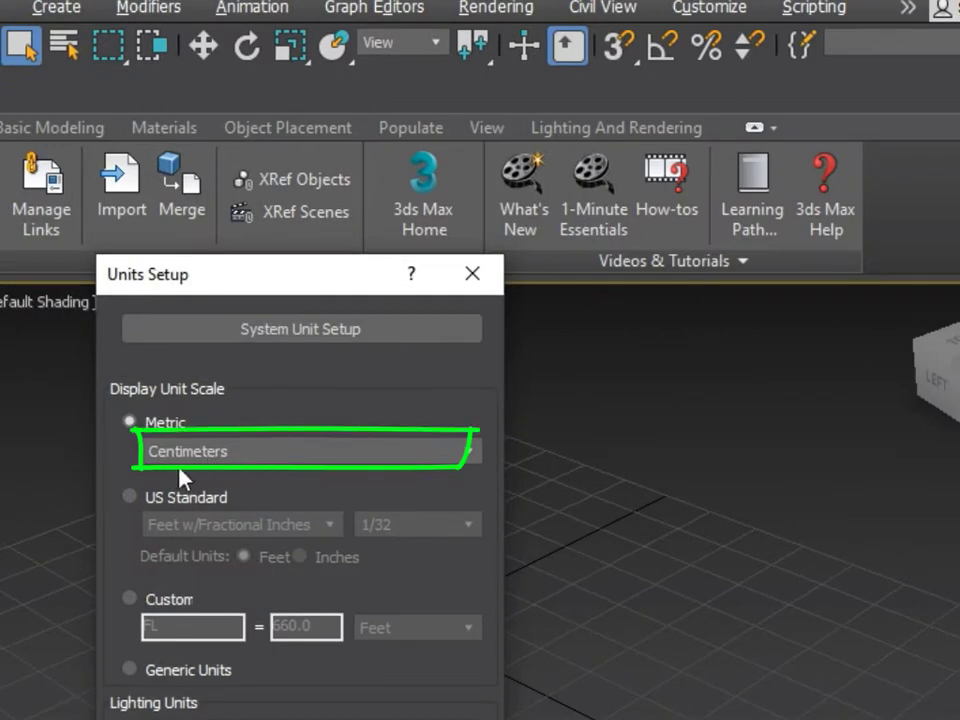
click(295, 338)
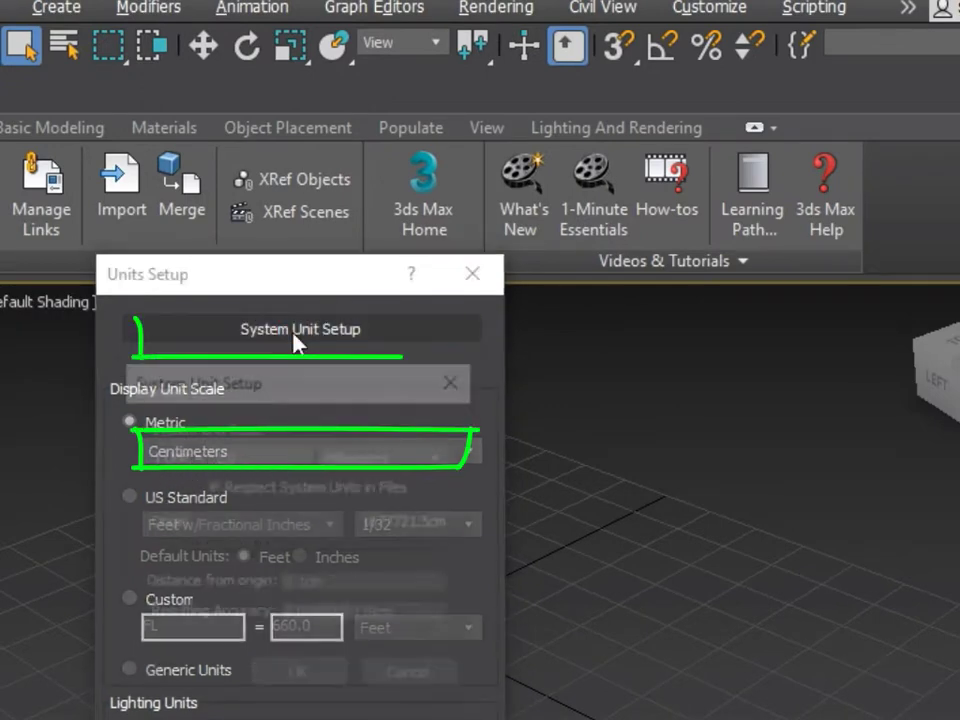
click(380, 456)
click(386, 550)
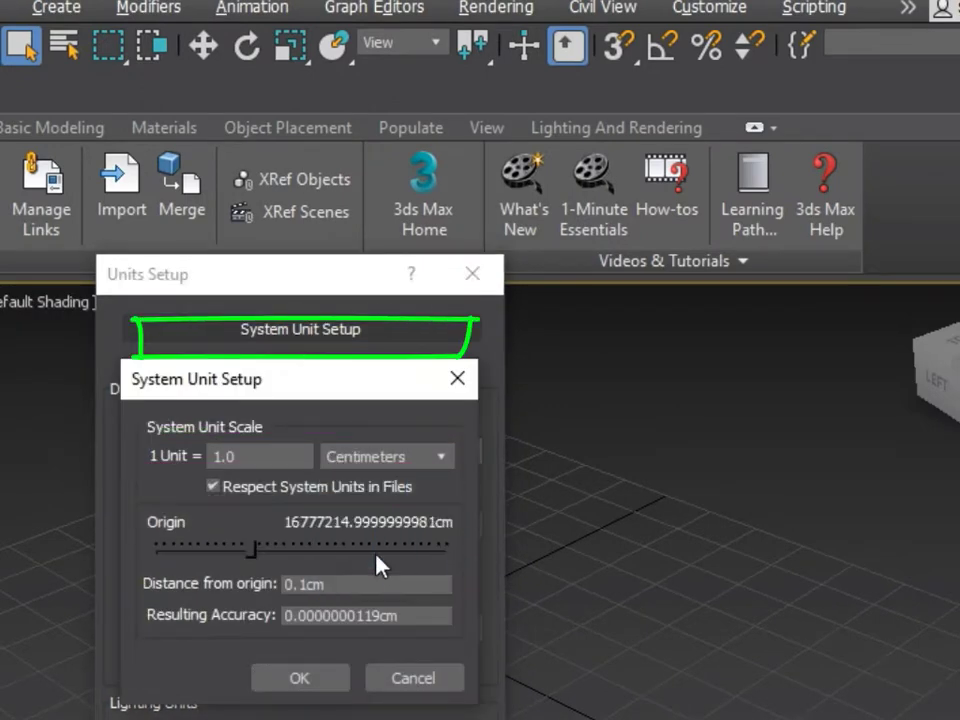
click(300, 678)
click(312, 718)
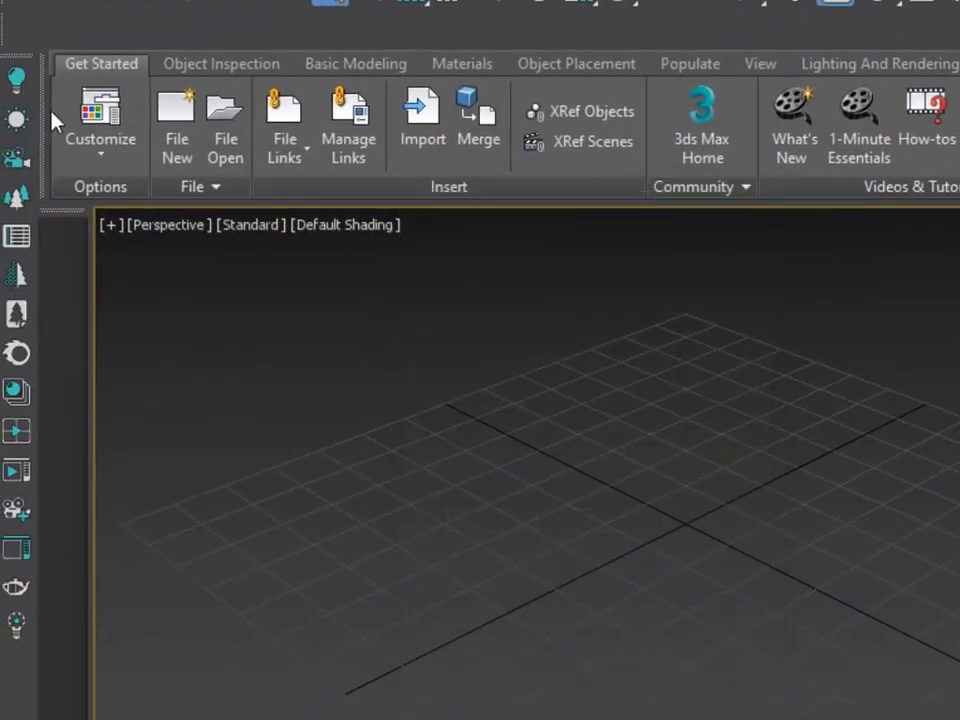
Step: Launch the Aluminum Window Generator from the custom toolbar, set its system units to Centimeters and enlarge its window
click(16, 40)
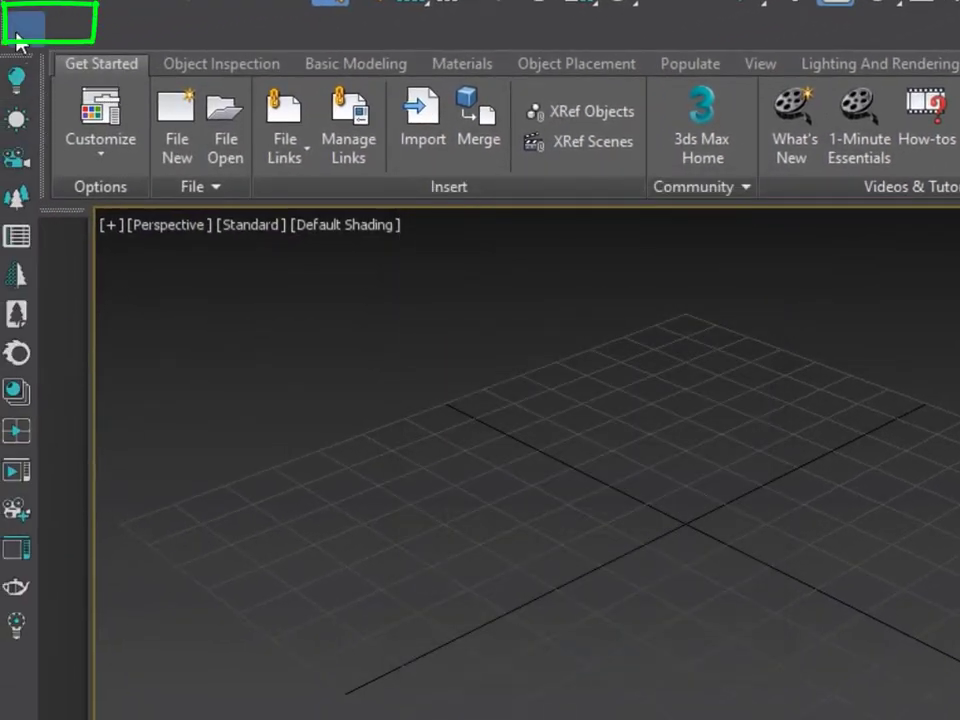
drag(594, 349, 243, 310)
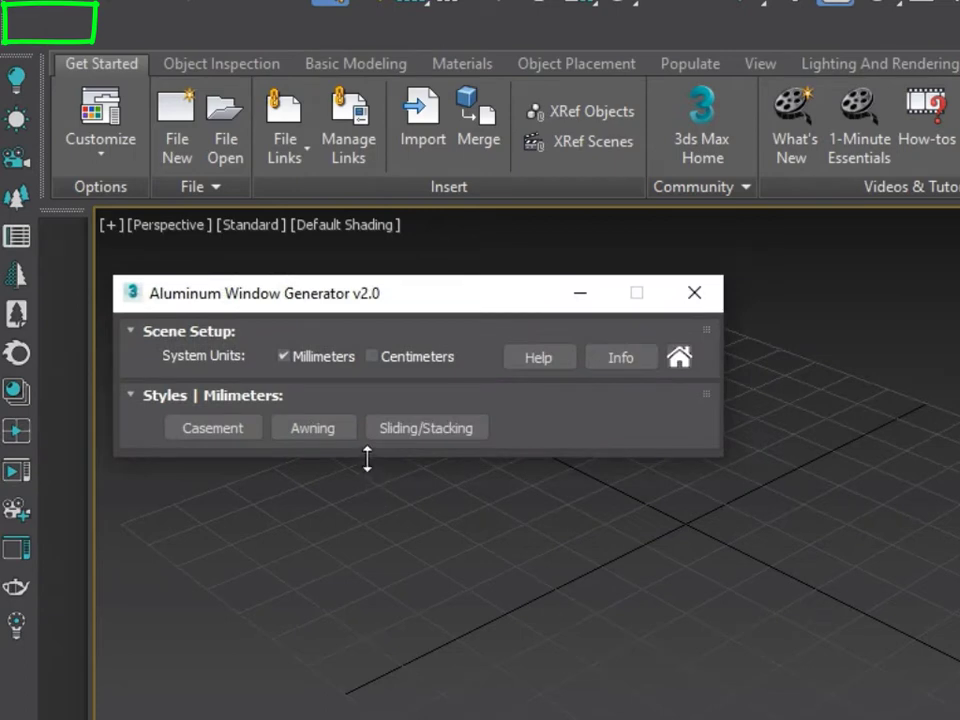
drag(367, 459, 367, 715)
click(373, 357)
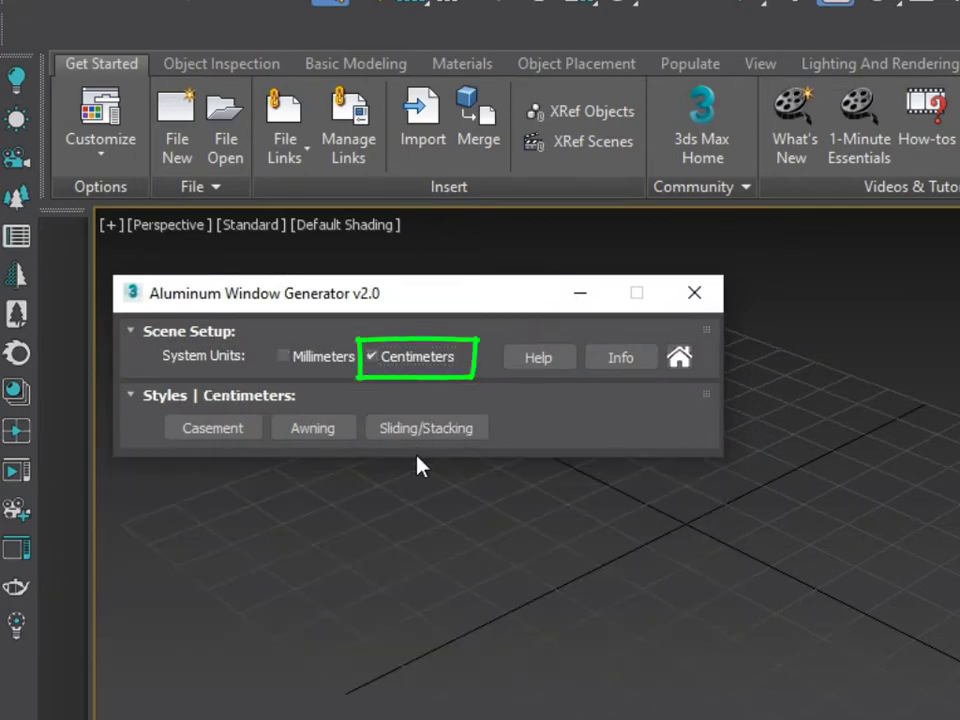
drag(416, 457, 416, 715)
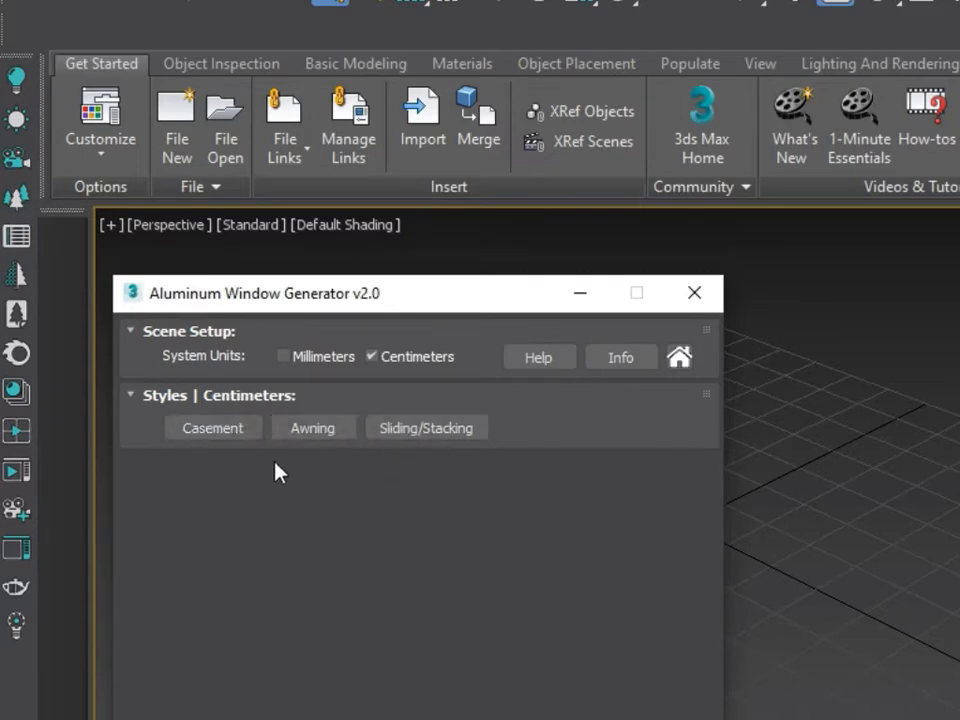
Step: Browse the casement, awning and sliding/stacking styles, and create a Style 8 casement window in the perspective view
click(204, 433)
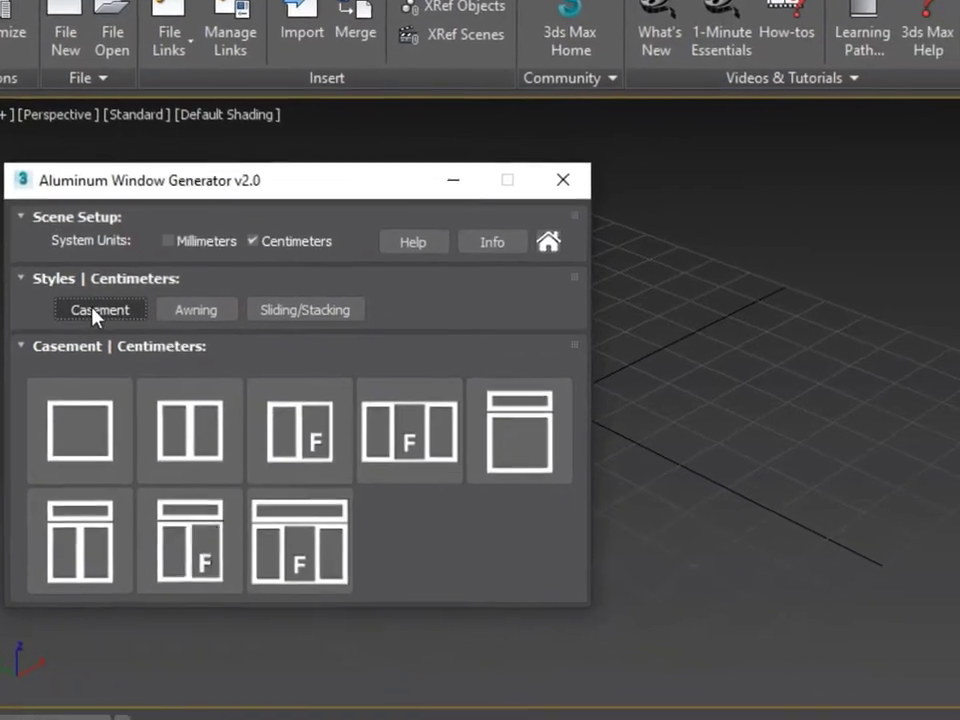
click(189, 303)
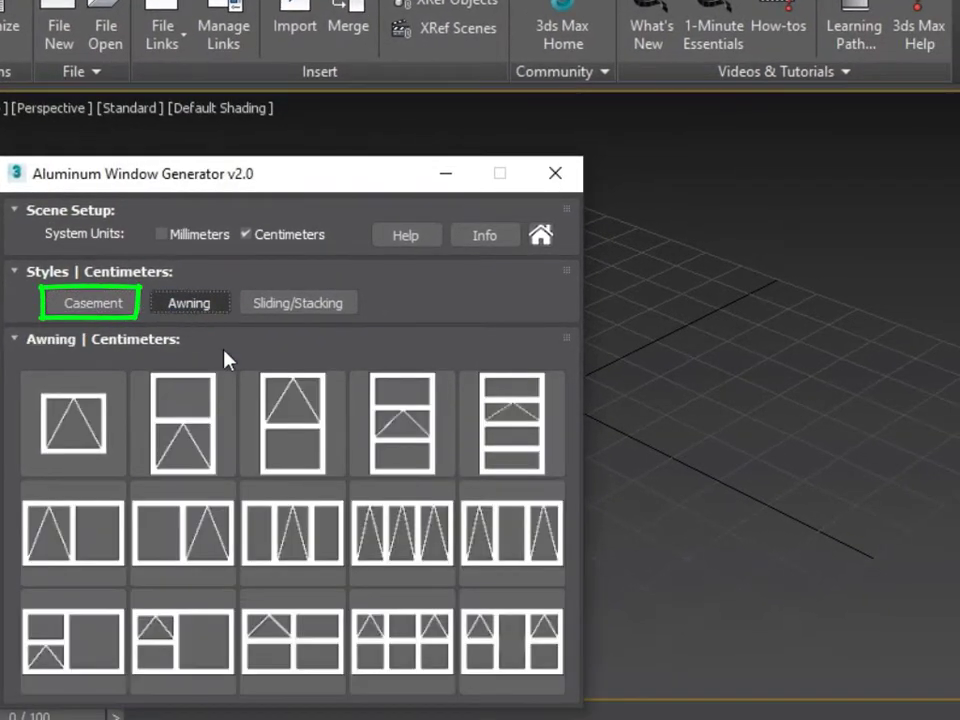
click(298, 304)
click(88, 304)
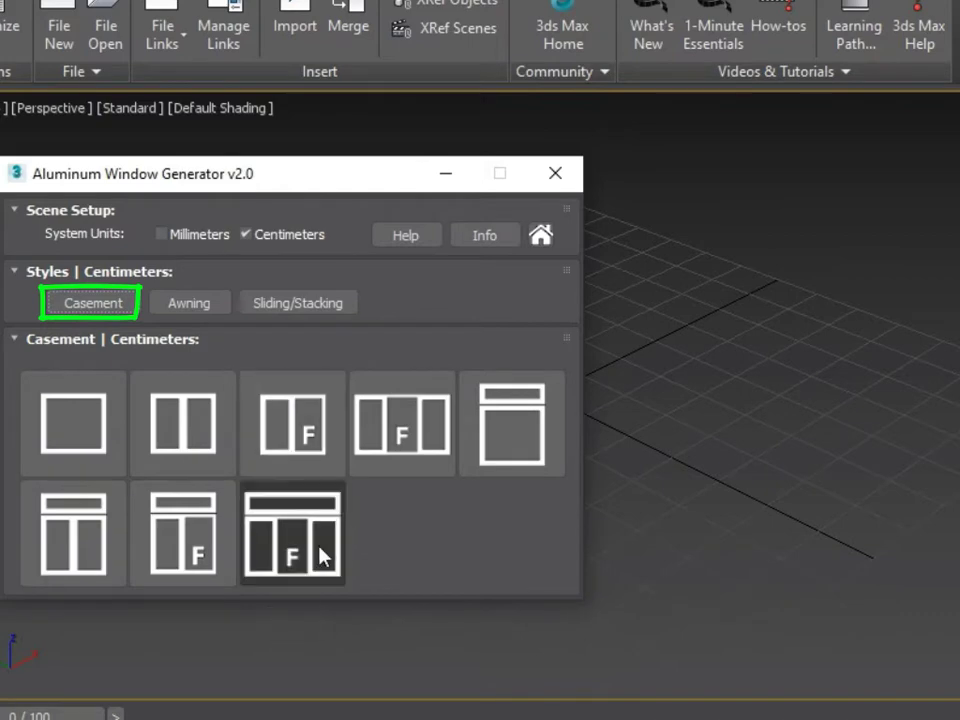
click(293, 557)
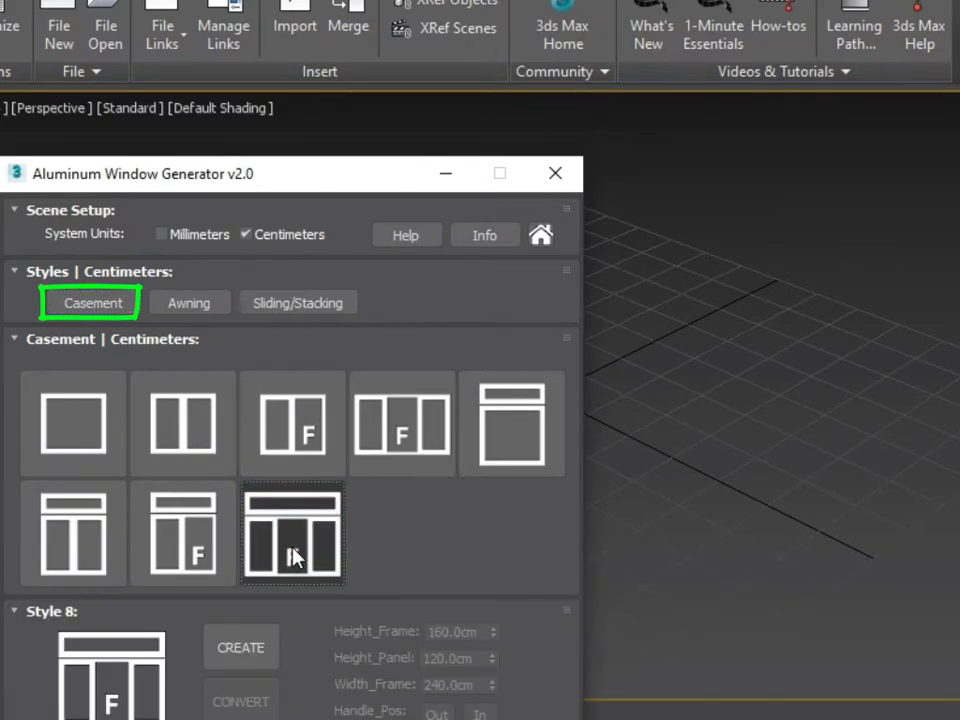
drag(311, 182, 290, 98)
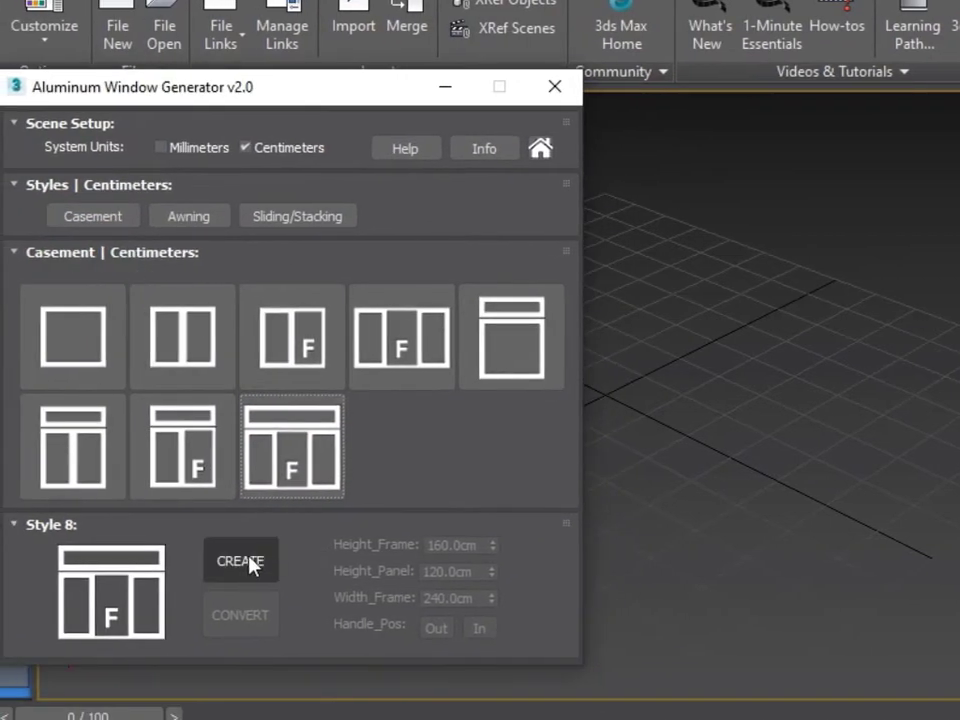
click(232, 576)
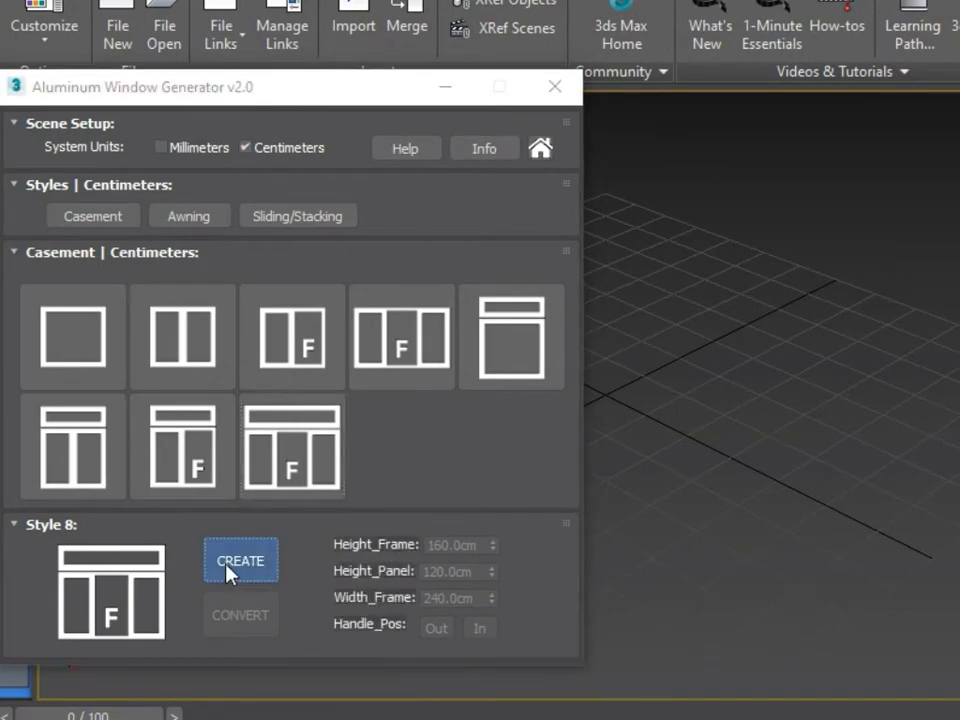
scroll(860, 392, down, 8)
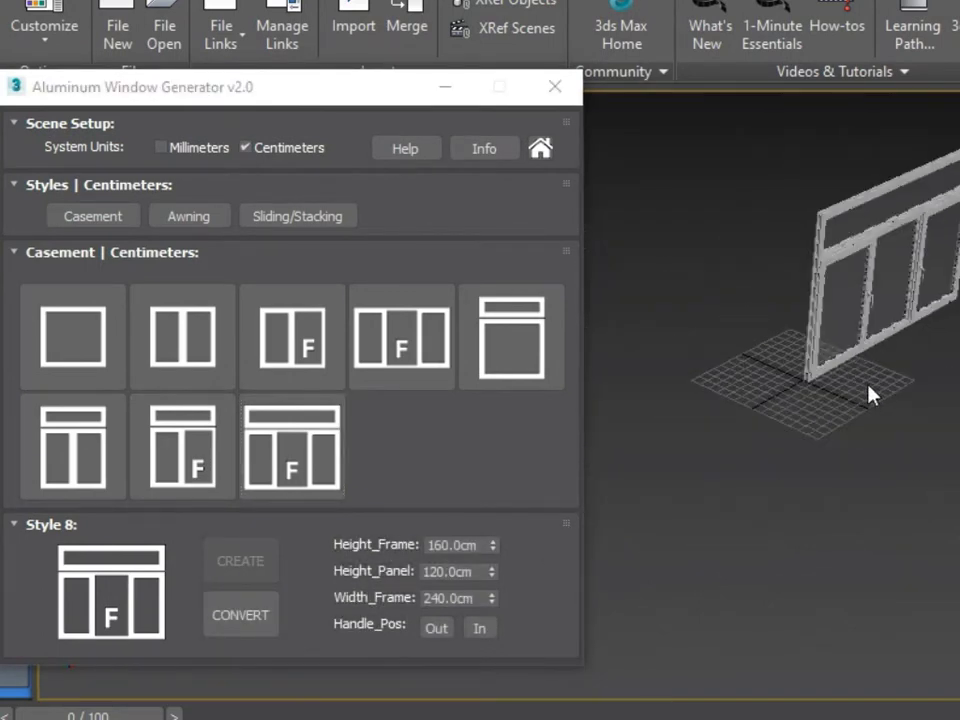
alt+middle_drag(860, 392, 780, 420)
scroll(760, 450, up, 3)
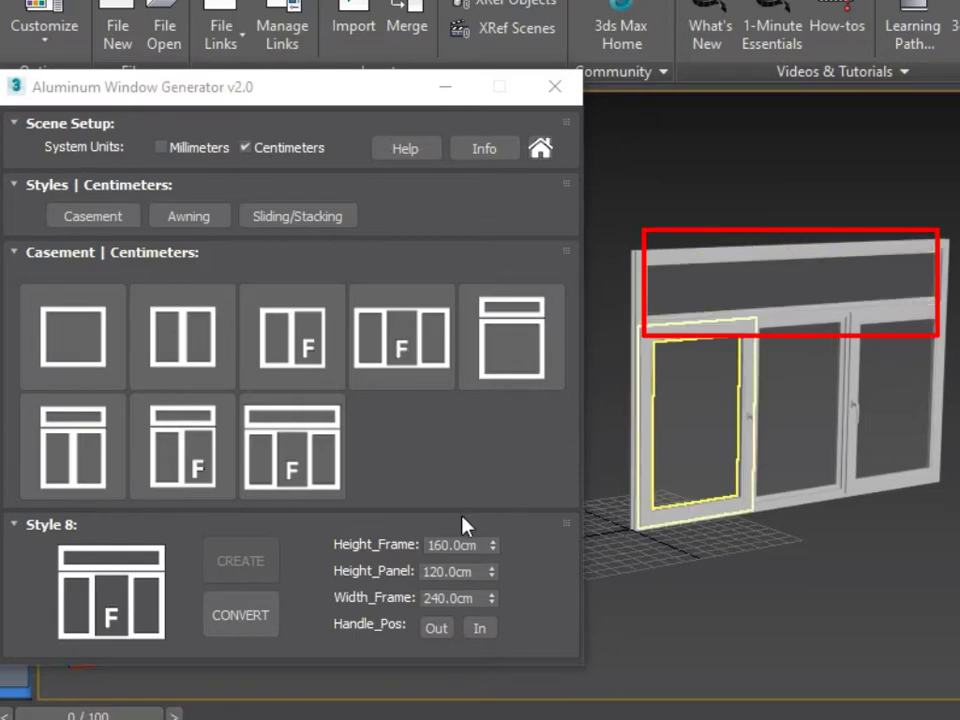
Step: Adjust the casement window to a frame height of 158.7 cm, panel height of 118.3 cm and frame width of 246.0 cm
mouse_move(492, 560)
mouse_down()
mouse_move(493, 403)
mouse_move(497, 570)
mouse_move(497, 557)
mouse_up()
double_click(475, 545)
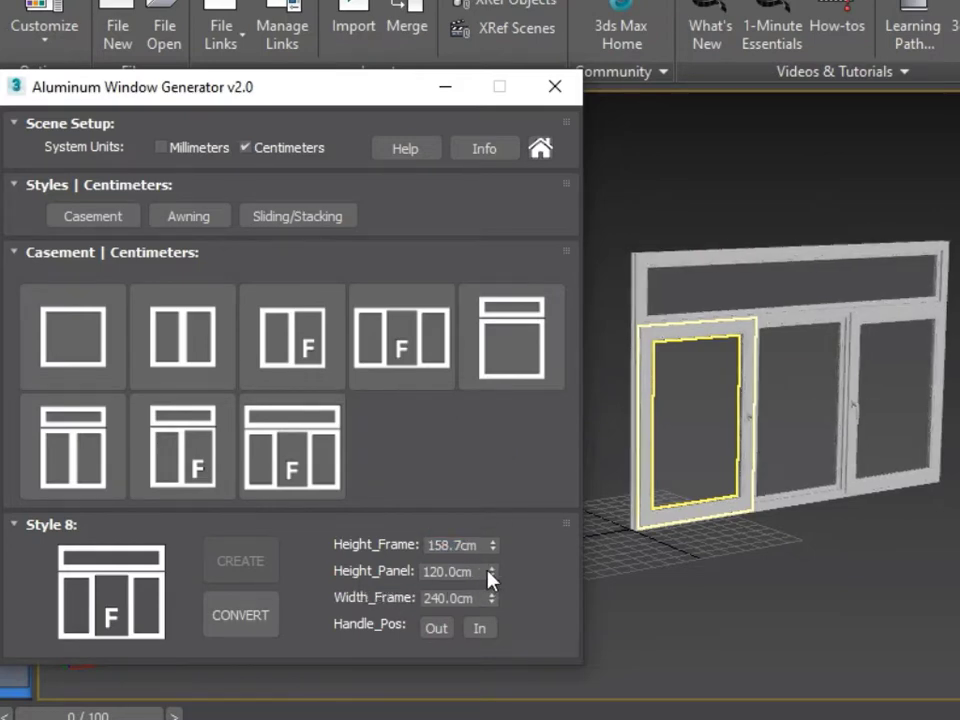
drag(489, 571, 484, 533)
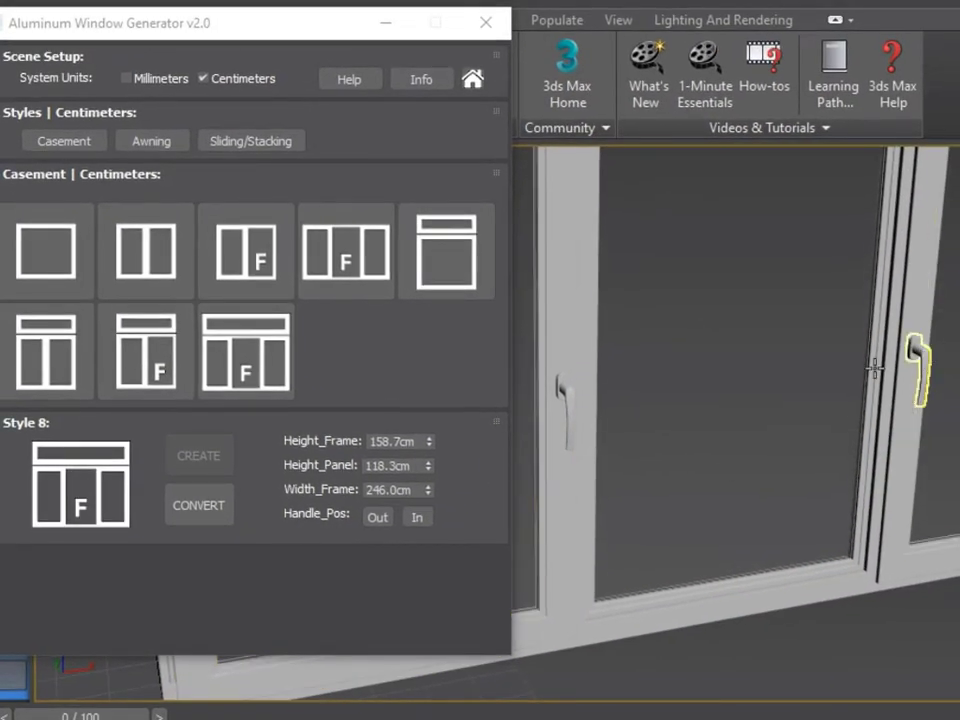
Step: Compare the Out and In handle positions on the casement window, keep In and convert the window
click(553, 540)
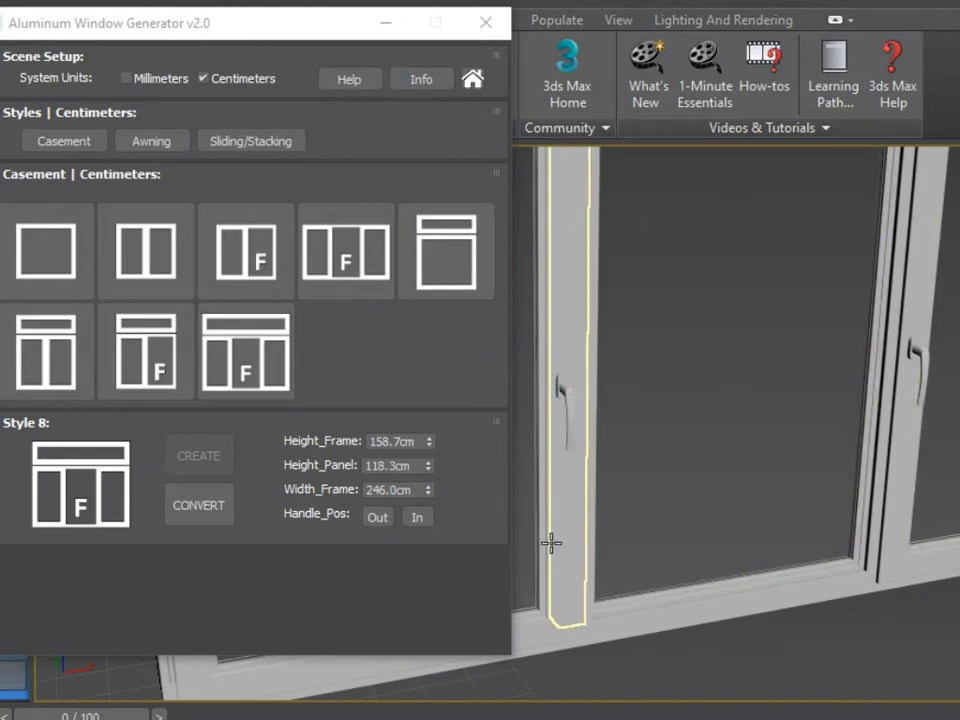
click(416, 518)
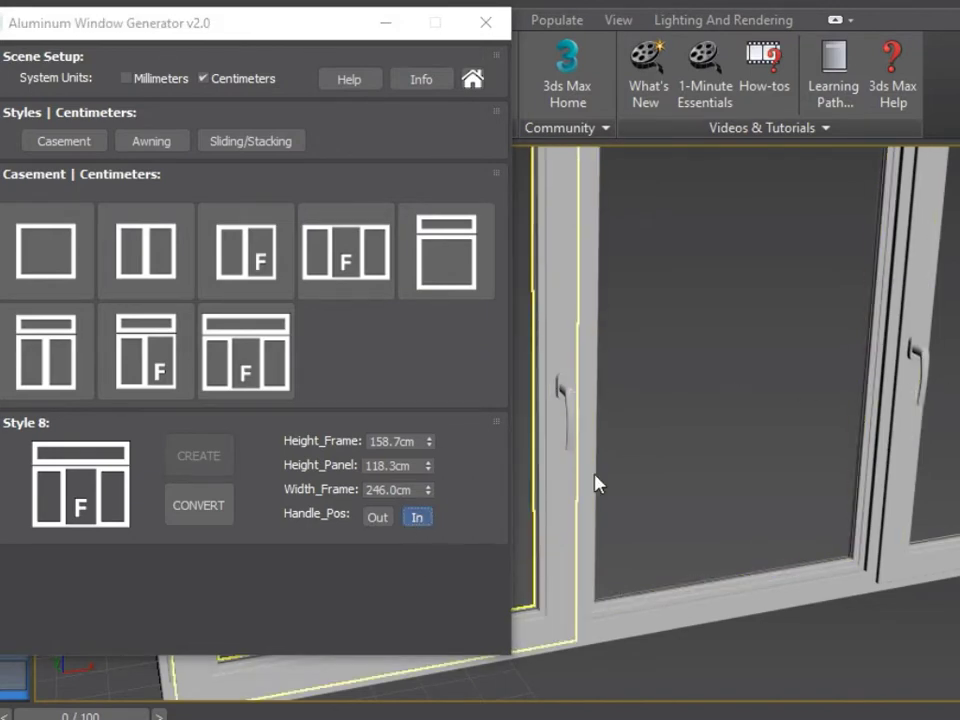
click(381, 520)
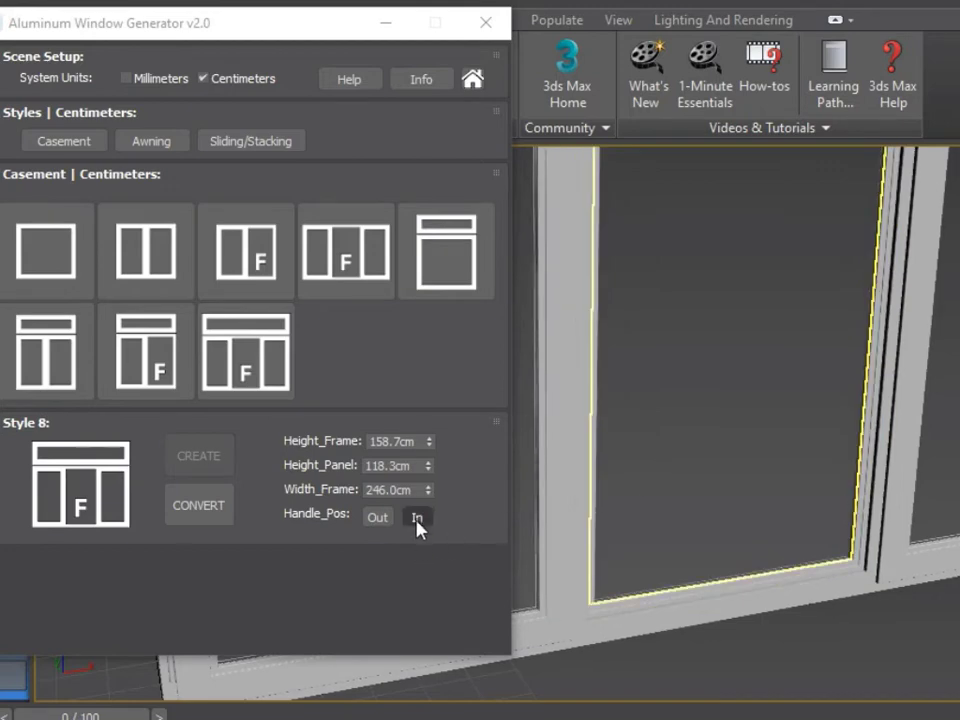
click(417, 518)
click(190, 506)
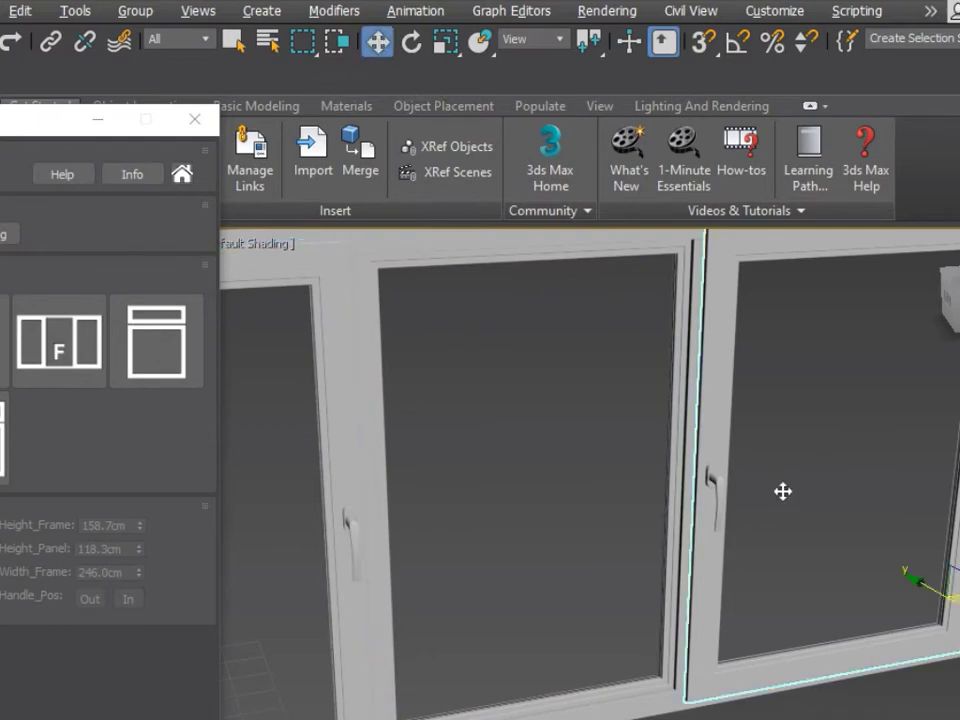
Step: Rotate the converted window's right-hand sash about its vertical axis to swing it open
middle_drag(783, 491, 603, 505)
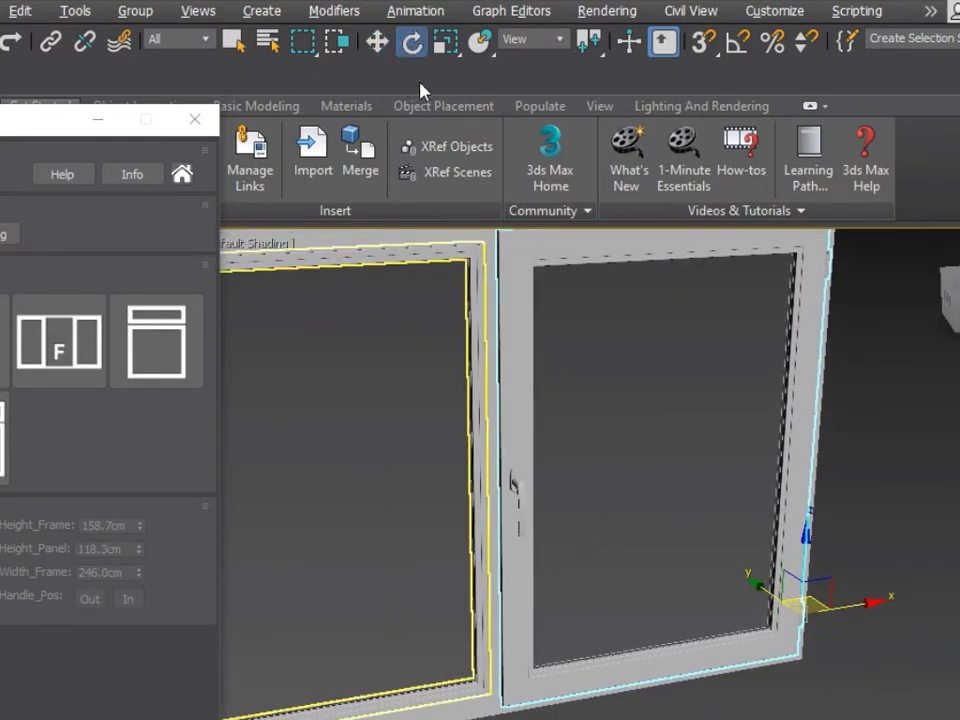
click(411, 41)
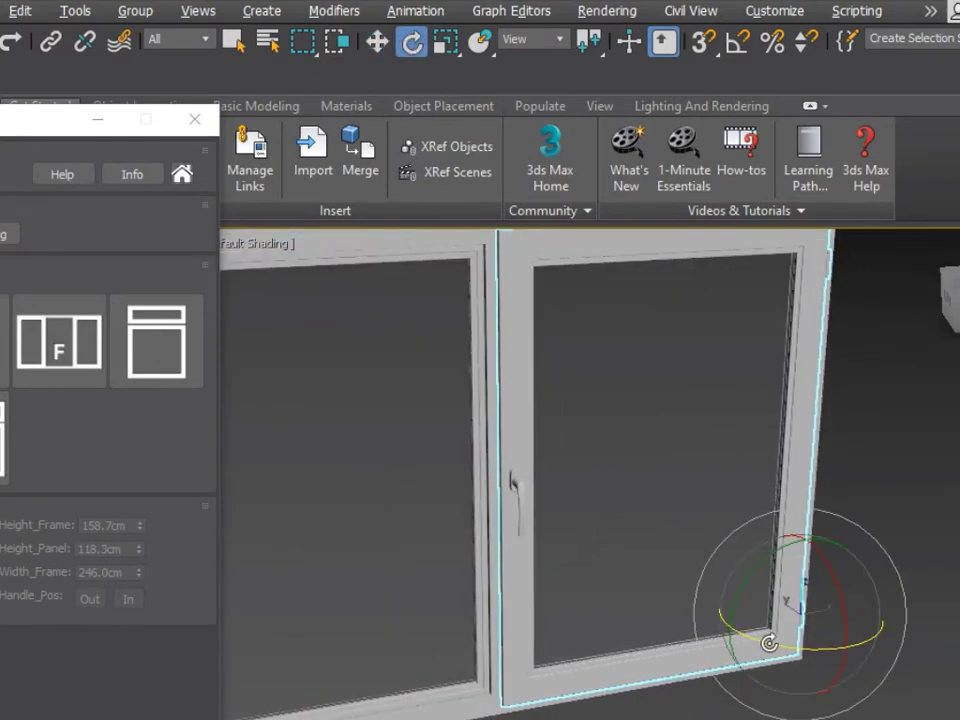
drag(769, 643, 800, 646)
scroll(521, 557, down, 5)
key(w)
click(521, 557)
scroll(480, 478, up, 3)
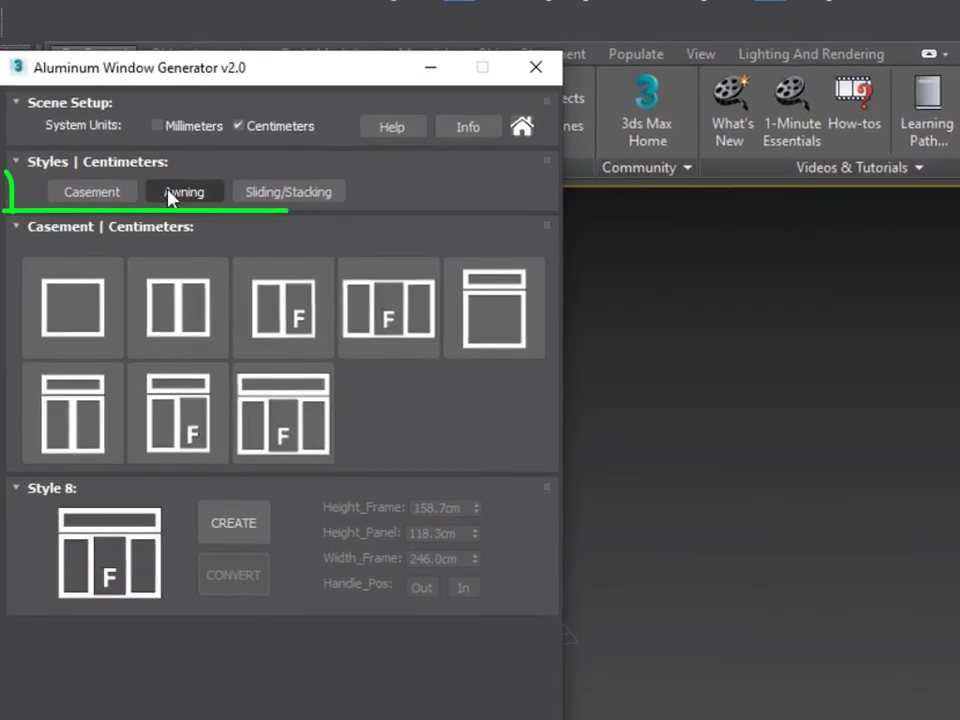
Step: Create a Style 15 awning window and adjust its widths, with the frame height at 125.2 cm and the panel height at 61.2 cm
click(158, 208)
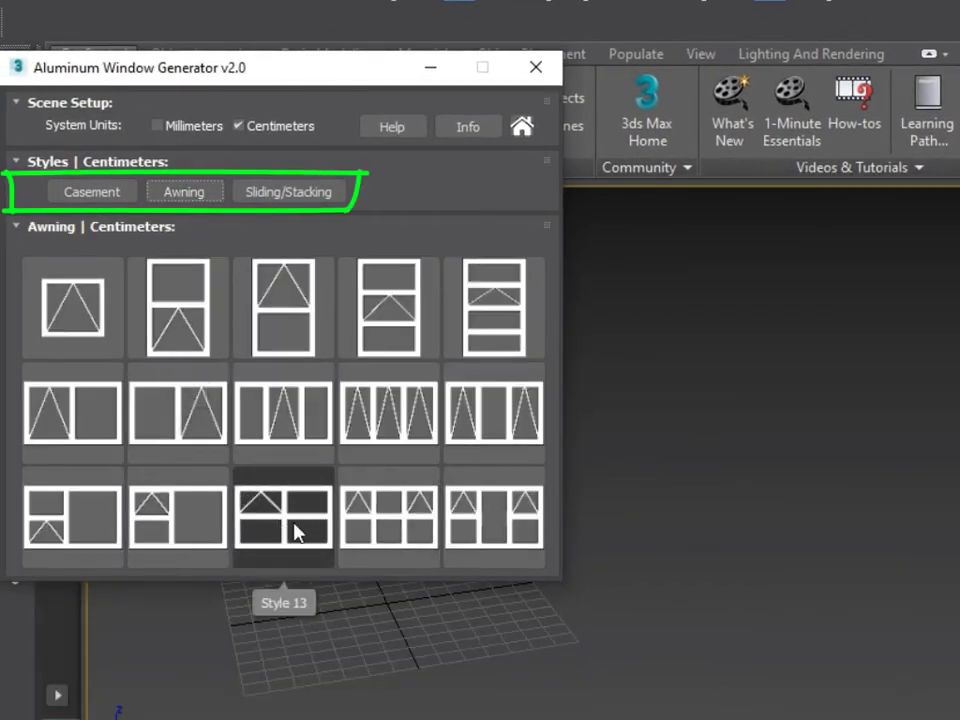
click(493, 531)
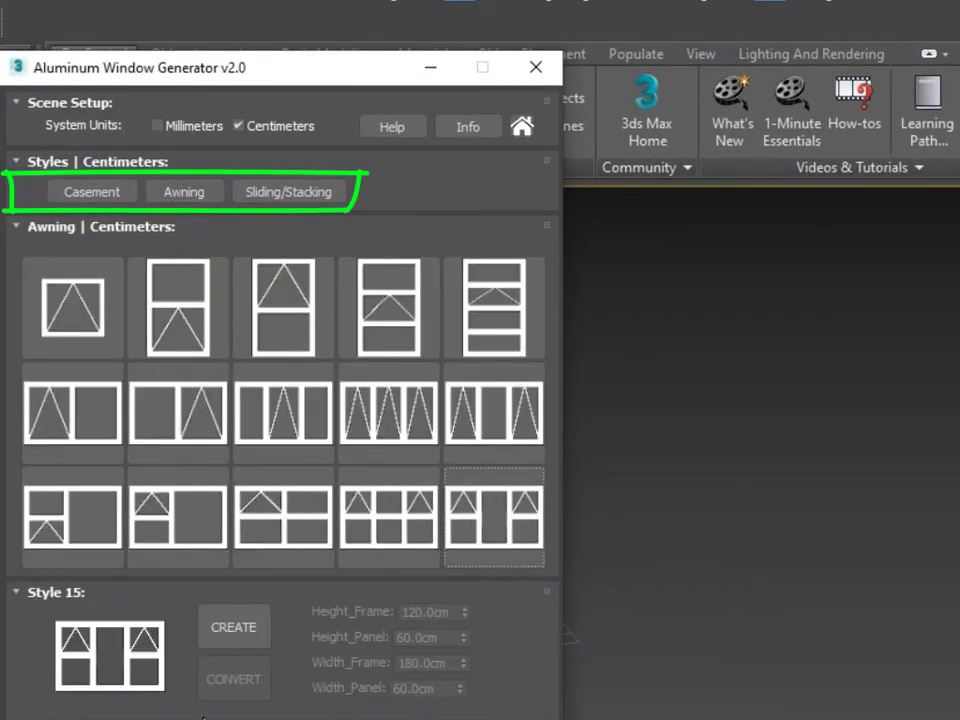
click(247, 648)
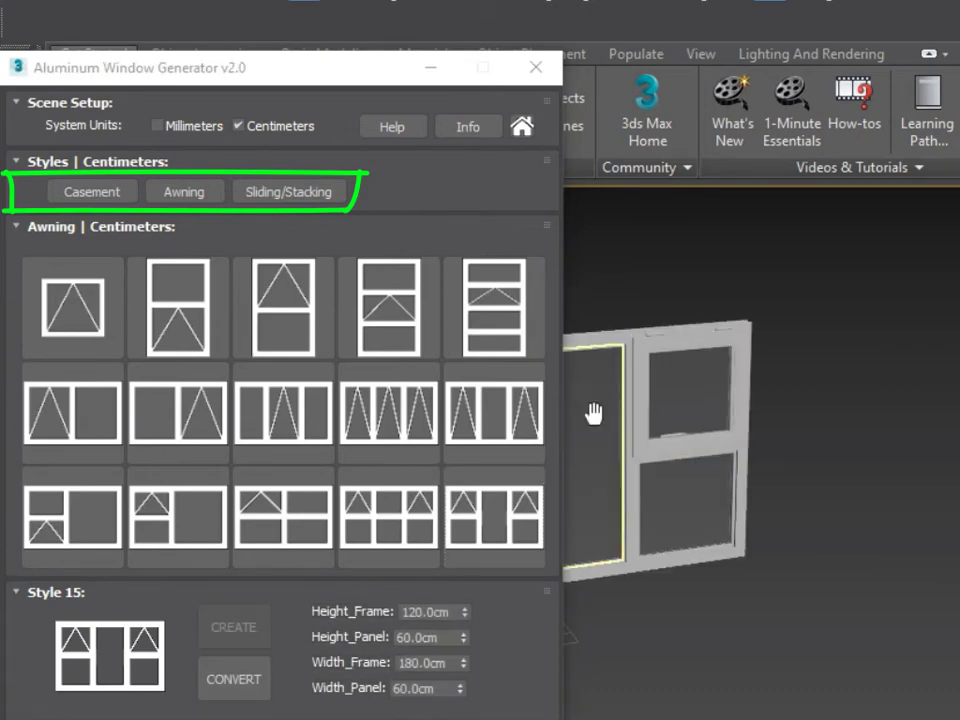
scroll(700, 430, up, 3)
mouse_move(465, 615)
mouse_down()
mouse_move(465, 467)
mouse_move(468, 630)
mouse_up()
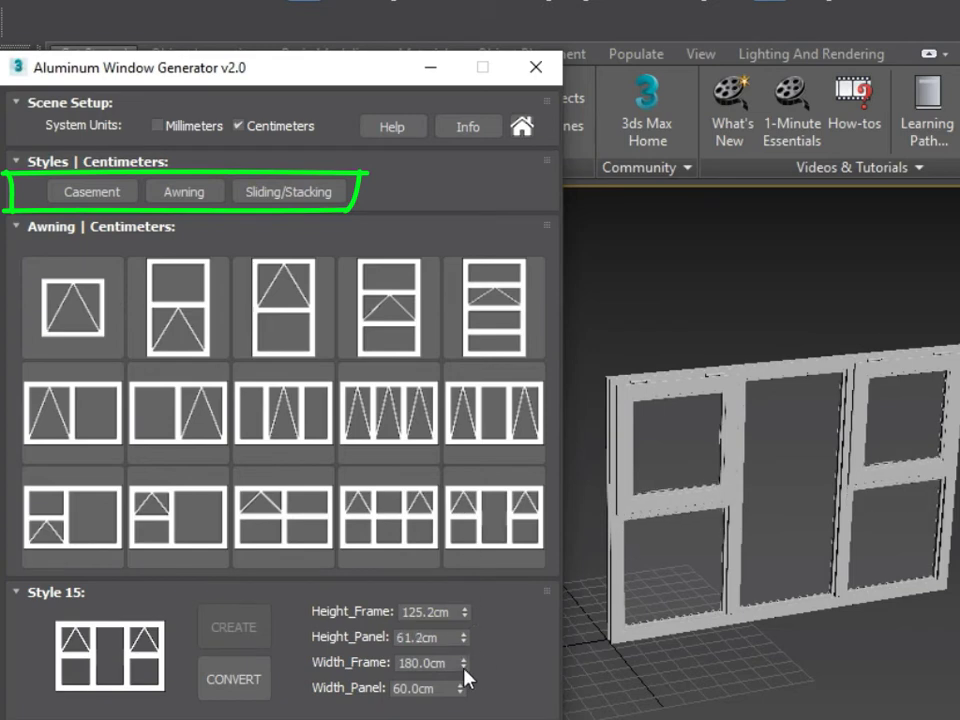
drag(465, 557, 460, 682)
Step: Create a Style 5 sliding/stacking window with four panels and bring it into view
click(268, 194)
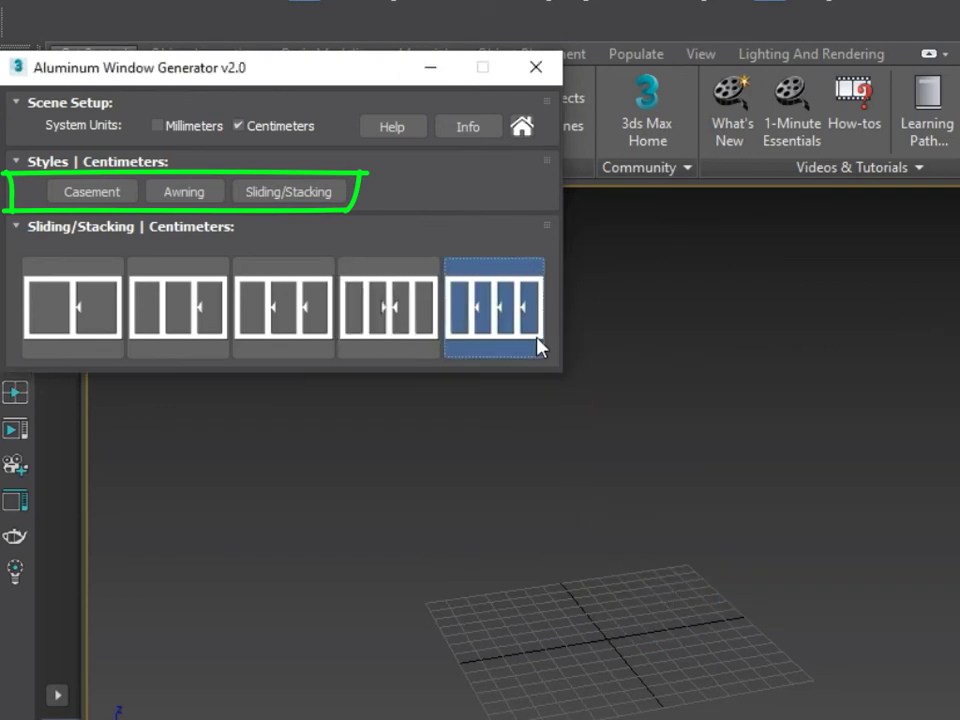
click(486, 324)
click(253, 418)
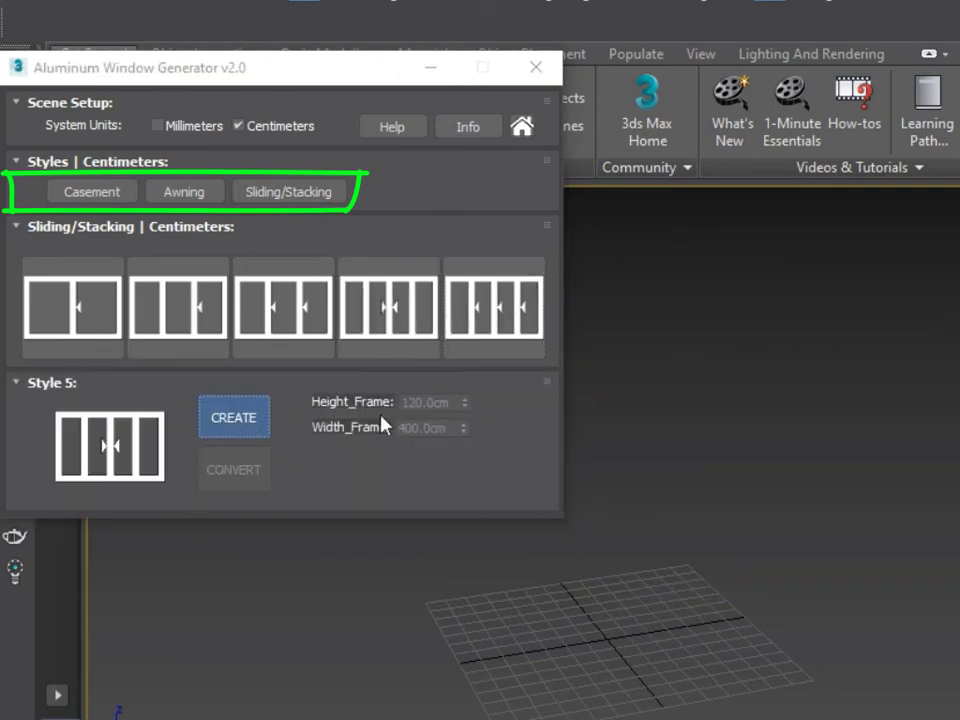
middle_drag(634, 549, 494, 564)
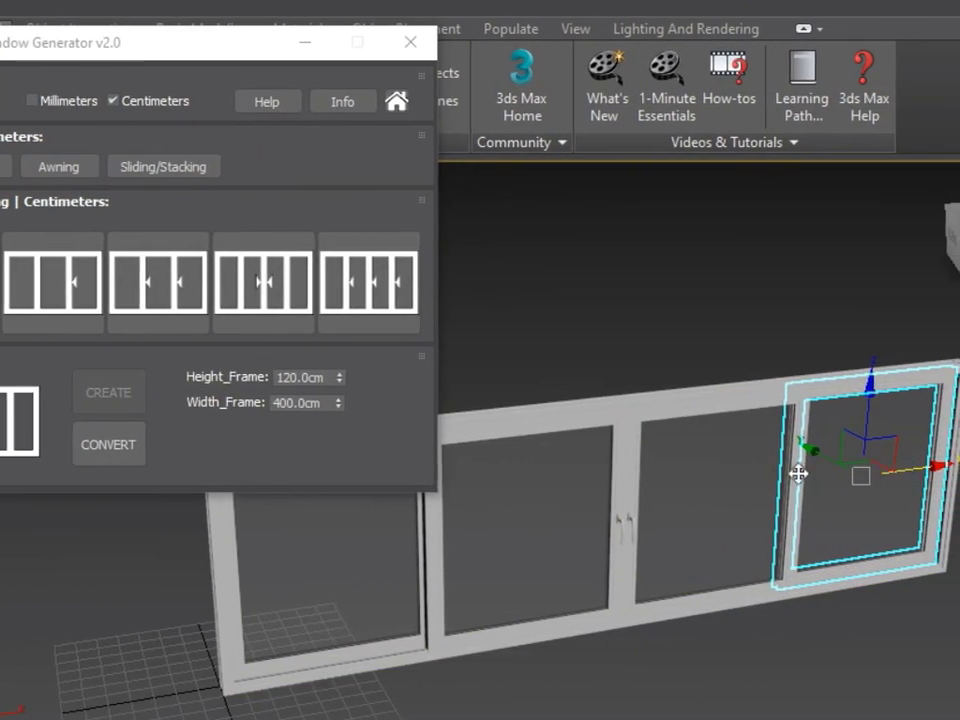
Step: Slide the two outer panels along the X axis and resize the sliding window's frame to 116.6 cm high and 432.4 cm wide
drag(796, 473, 830, 484)
drag(390, 571, 506, 634)
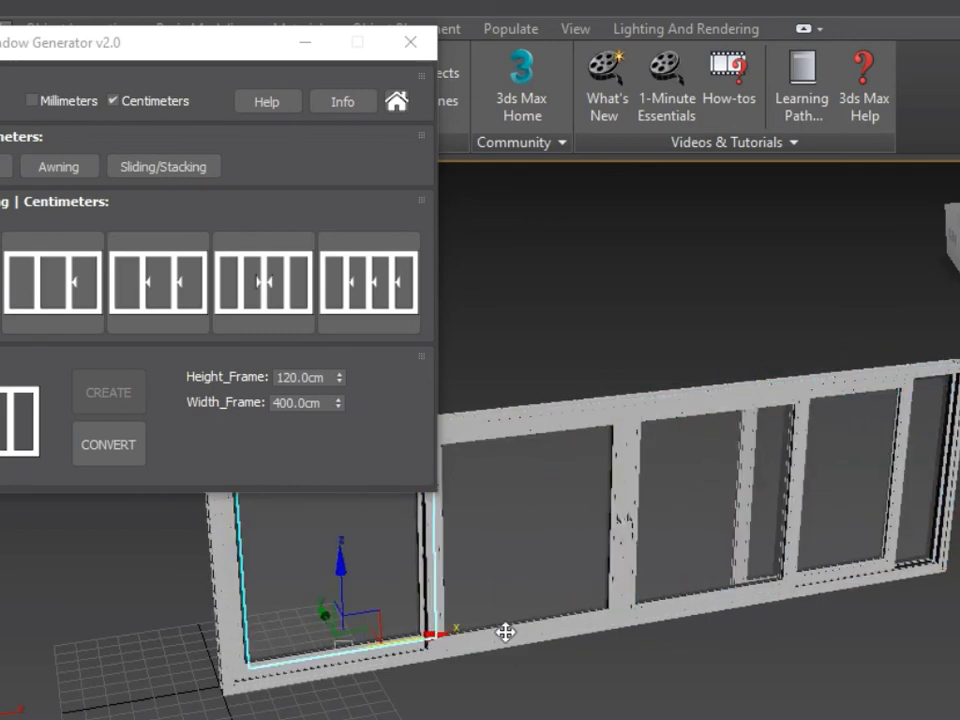
drag(337, 381, 413, 42)
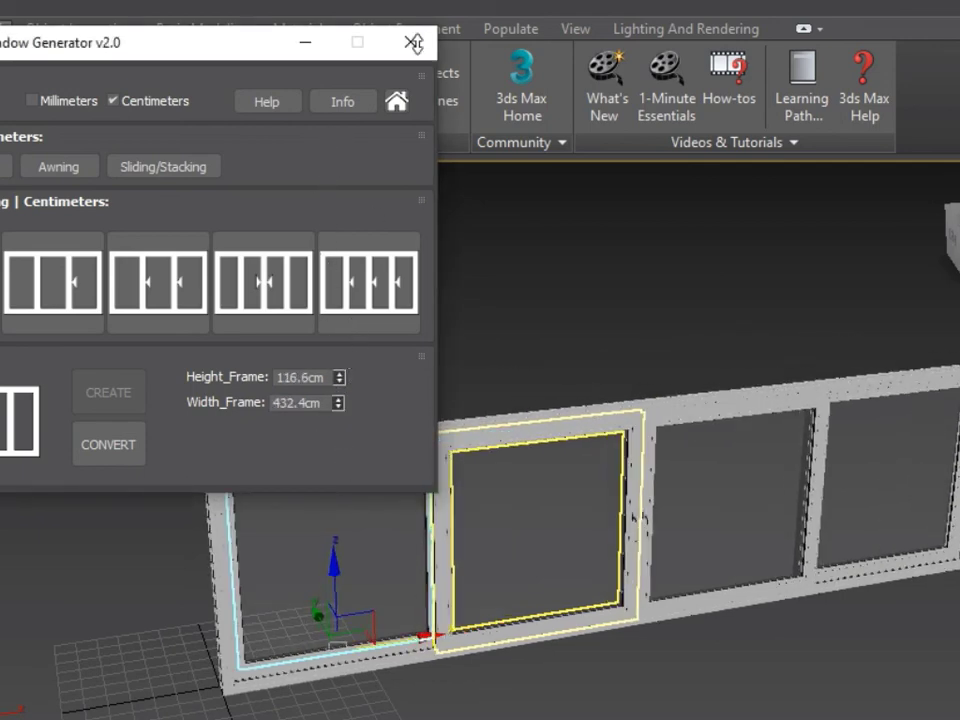